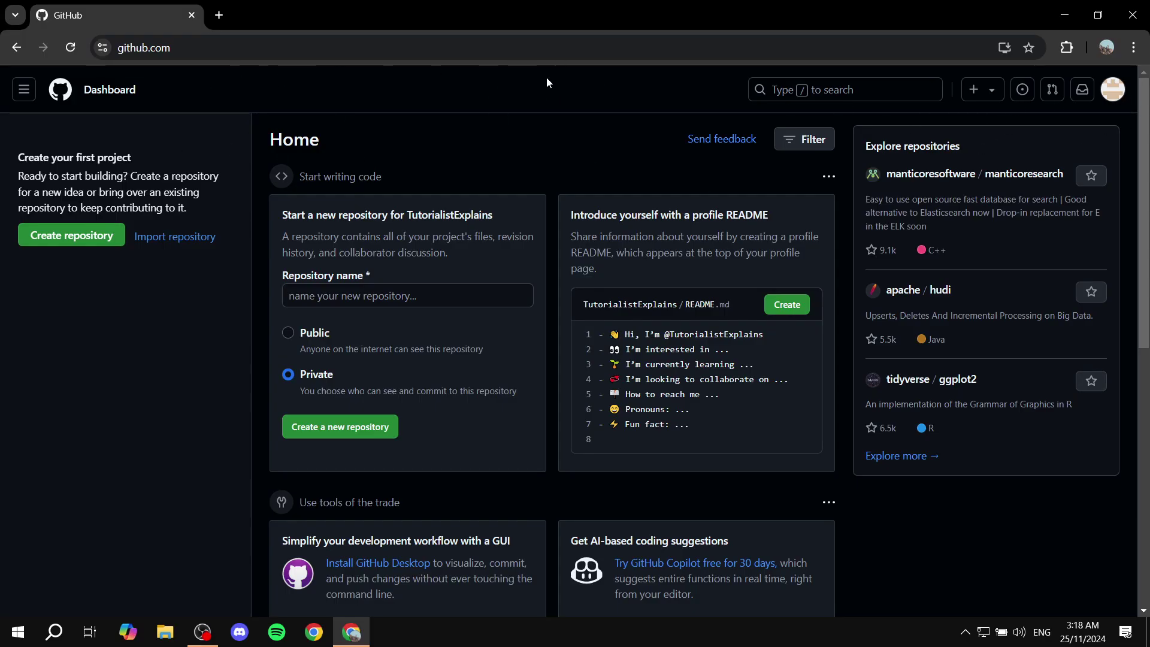
Step: Go to the GitHub account's profile page and copy its URL from the address bar
{"action": "left_click", "coordinate": [1112, 91]}
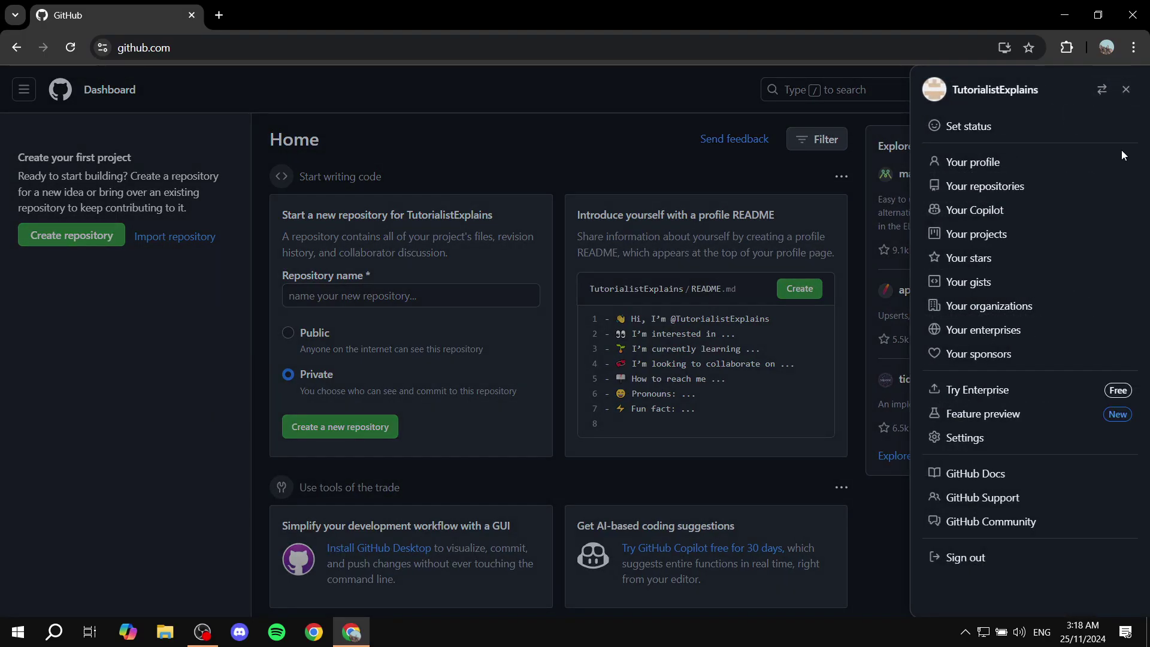
{"action": "left_click", "coordinate": [1032, 164]}
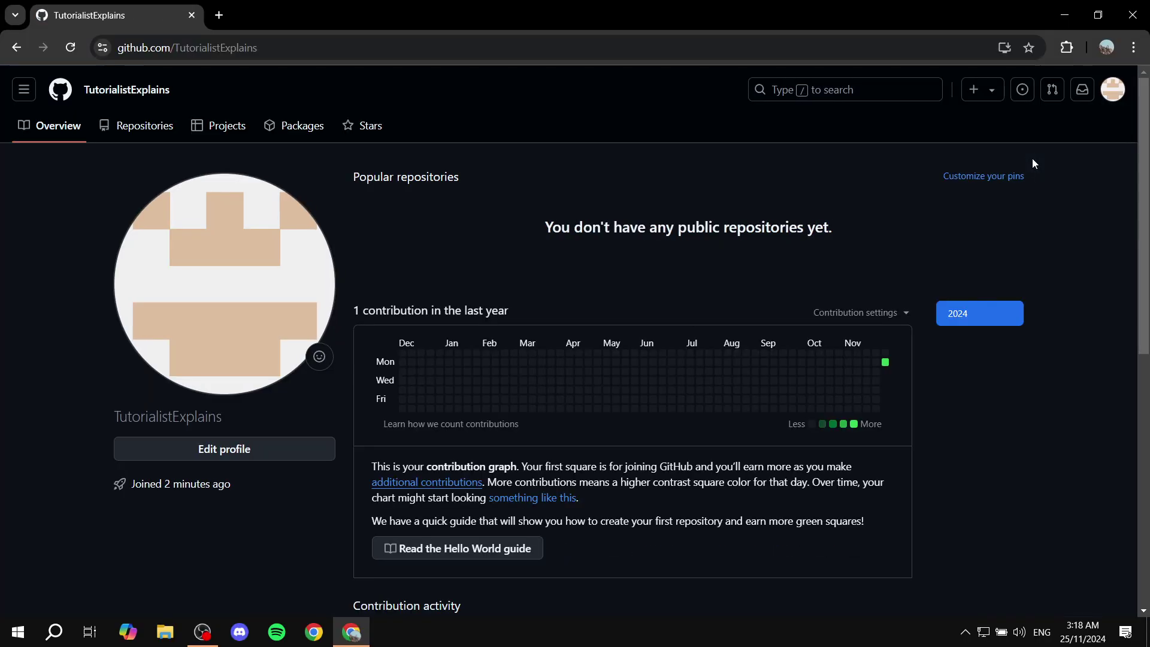
{"action": "left_click_drag", "start_coordinate": [258, 48], "coordinate": [103, 48]}
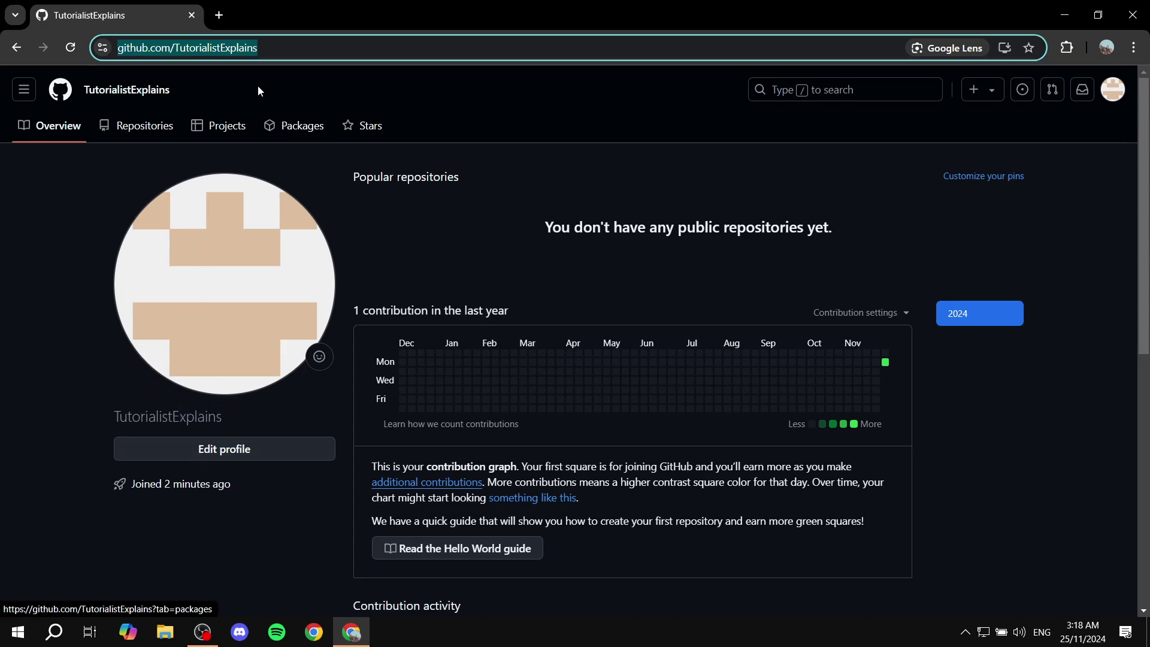
{"action": "right_click", "coordinate": [234, 50]}
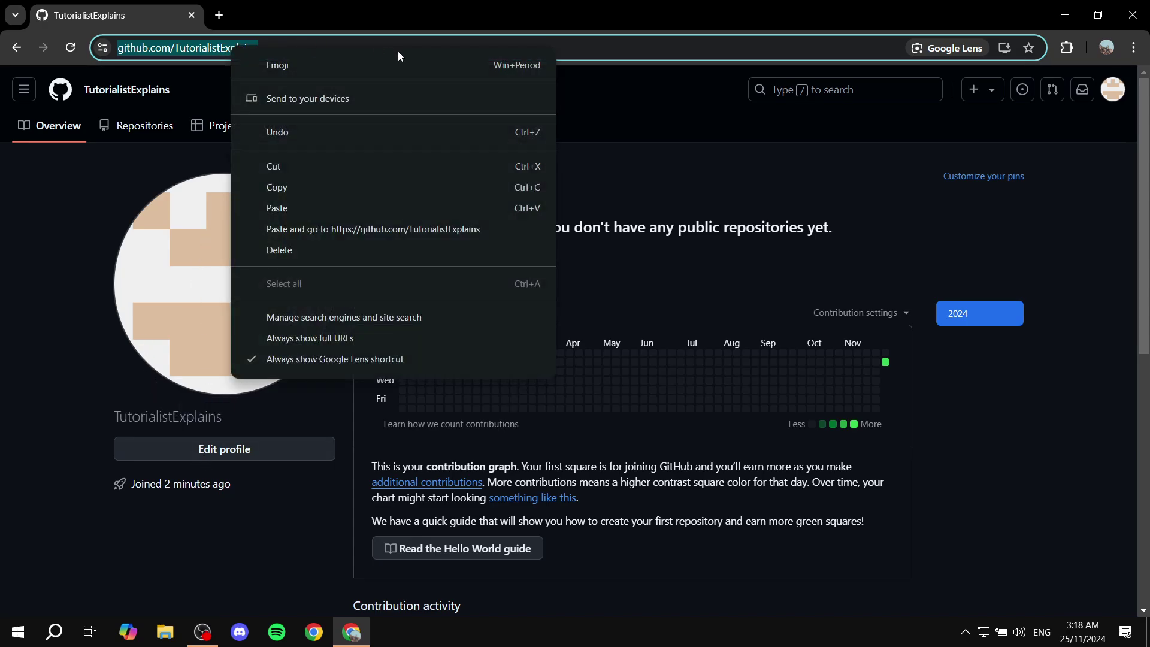
{"action": "left_click", "coordinate": [358, 185]}
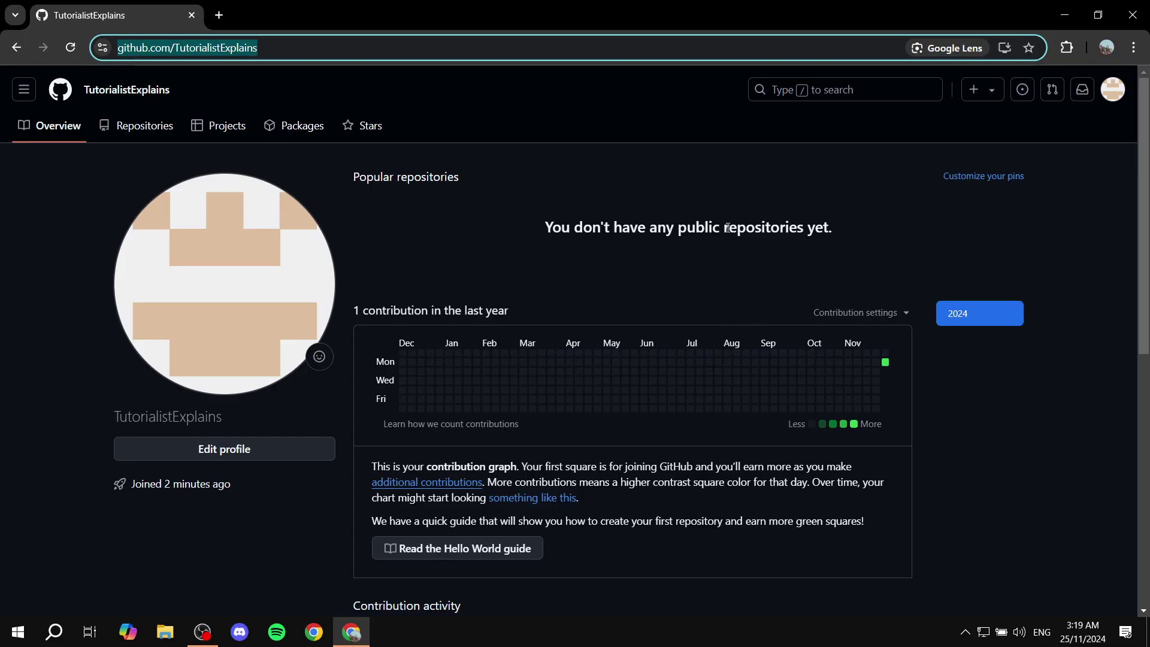
{"action": "left_click", "coordinate": [662, 195]}
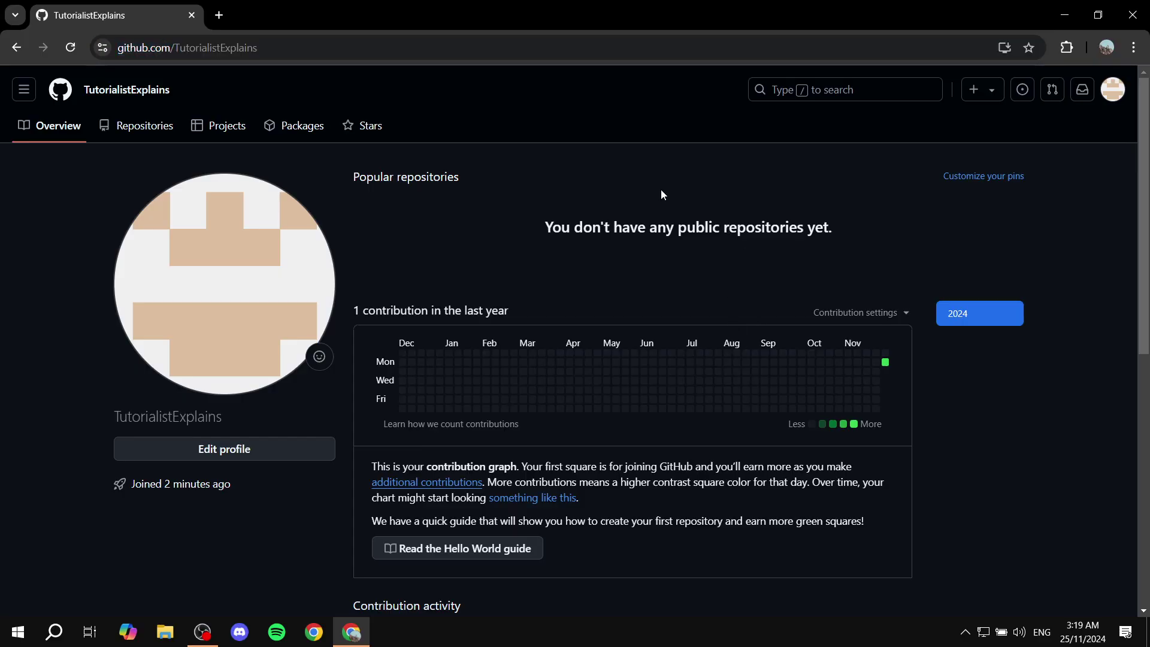
Step: Load canva.com in a new tab, dismissing the Canva Pro trial offer and accepting cookies
{"action": "left_click", "coordinate": [228, 18]}
{"action": "type", "text": "ca"}
{"action": "key", "text": "Return"}
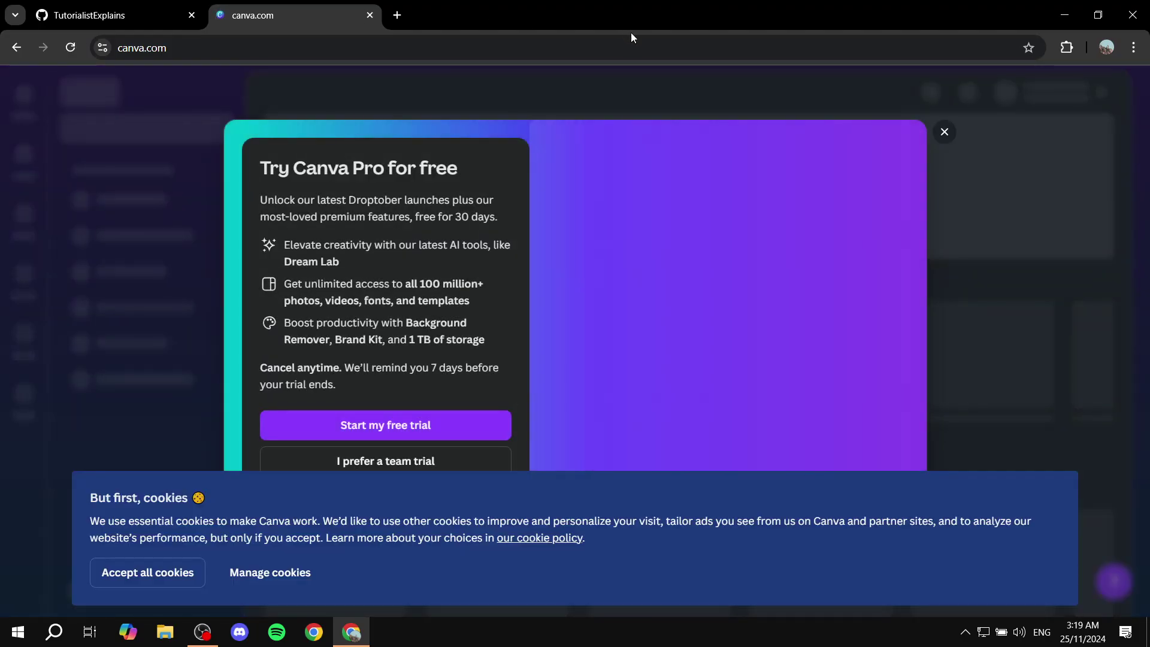
{"action": "left_click", "coordinate": [946, 132]}
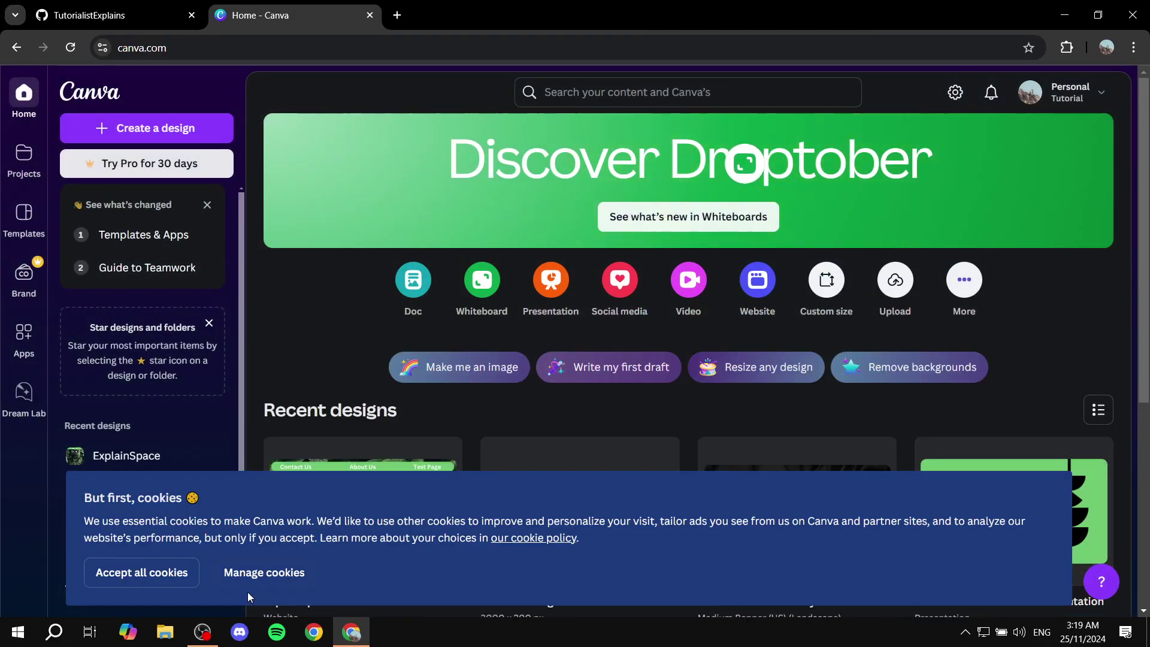
{"action": "left_click", "coordinate": [127, 572]}
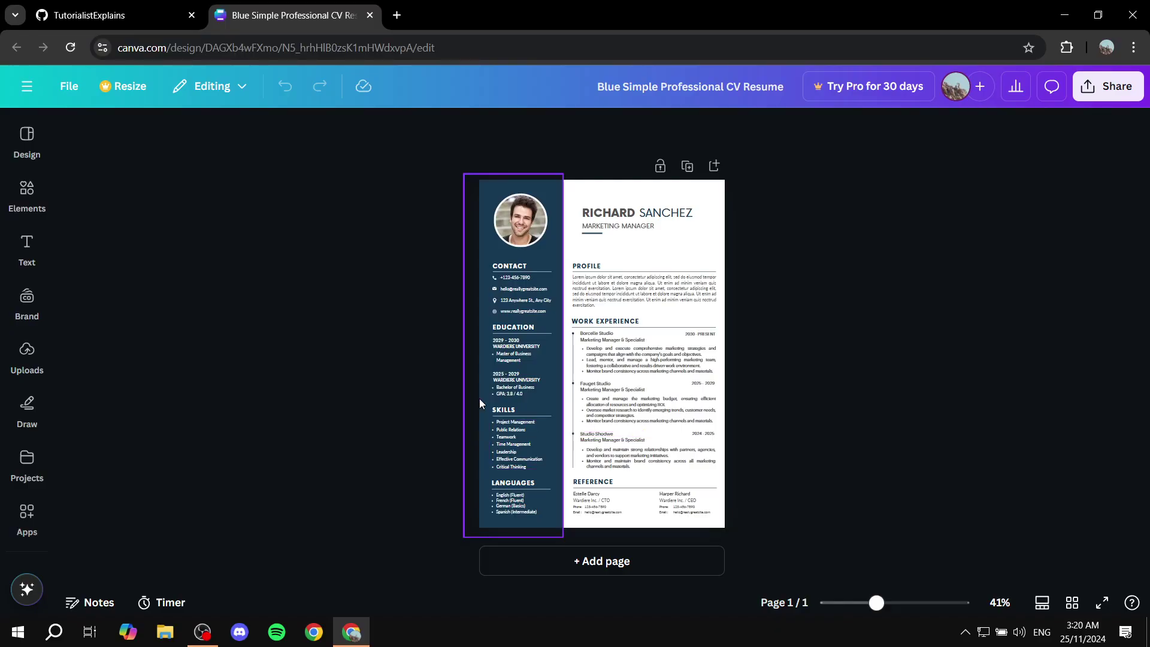
Step: Drop the uploaded fiery sphere image into the resume's photo frame
{"action": "scroll", "coordinate": [479, 398], "scroll_direction": "up", "scroll_amount": 5}
{"action": "scroll", "coordinate": [950, 323], "scroll_direction": "up", "scroll_amount": 4}
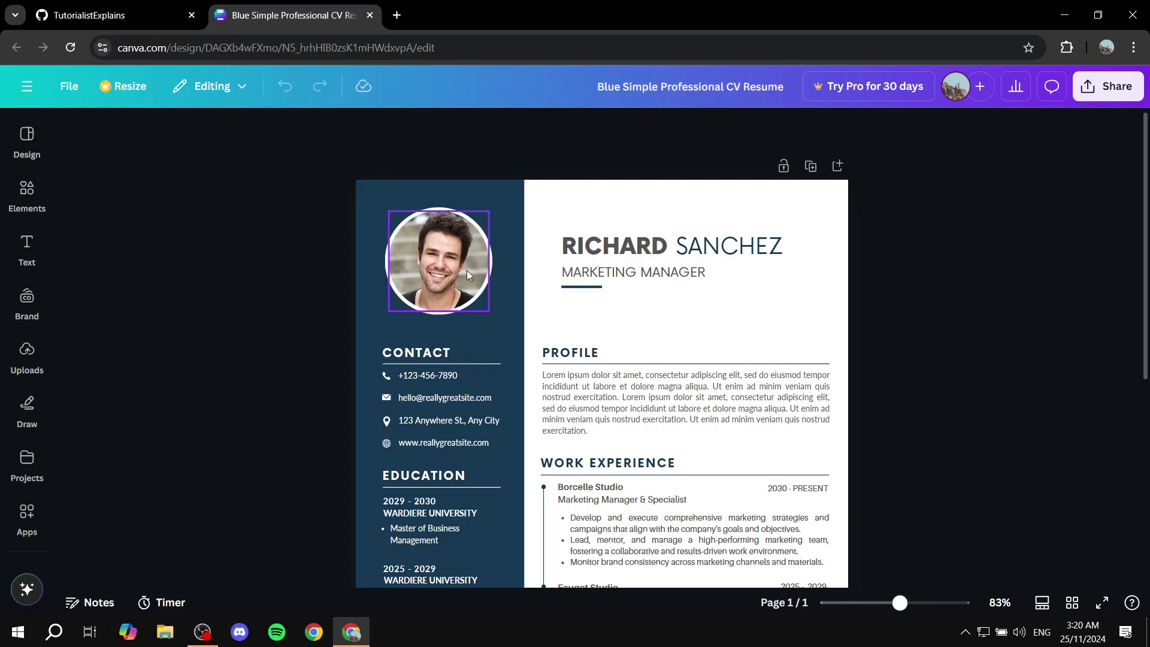
{"action": "left_click", "coordinate": [27, 358]}
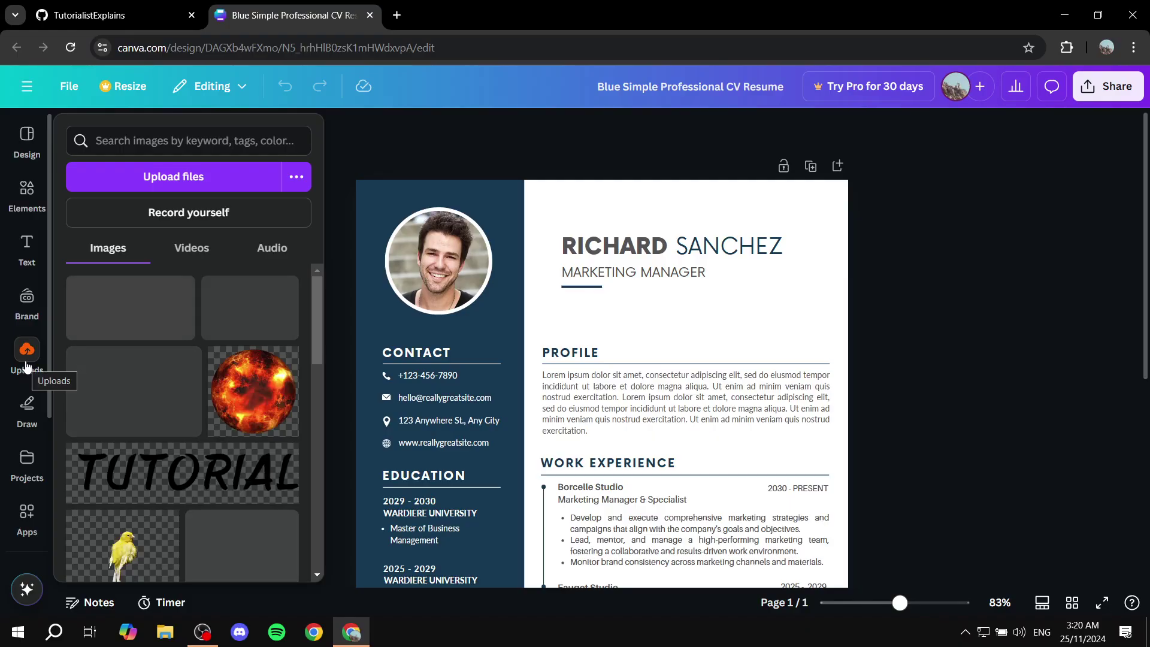
{"action": "left_click_drag", "start_coordinate": [247, 408], "coordinate": [422, 257]}
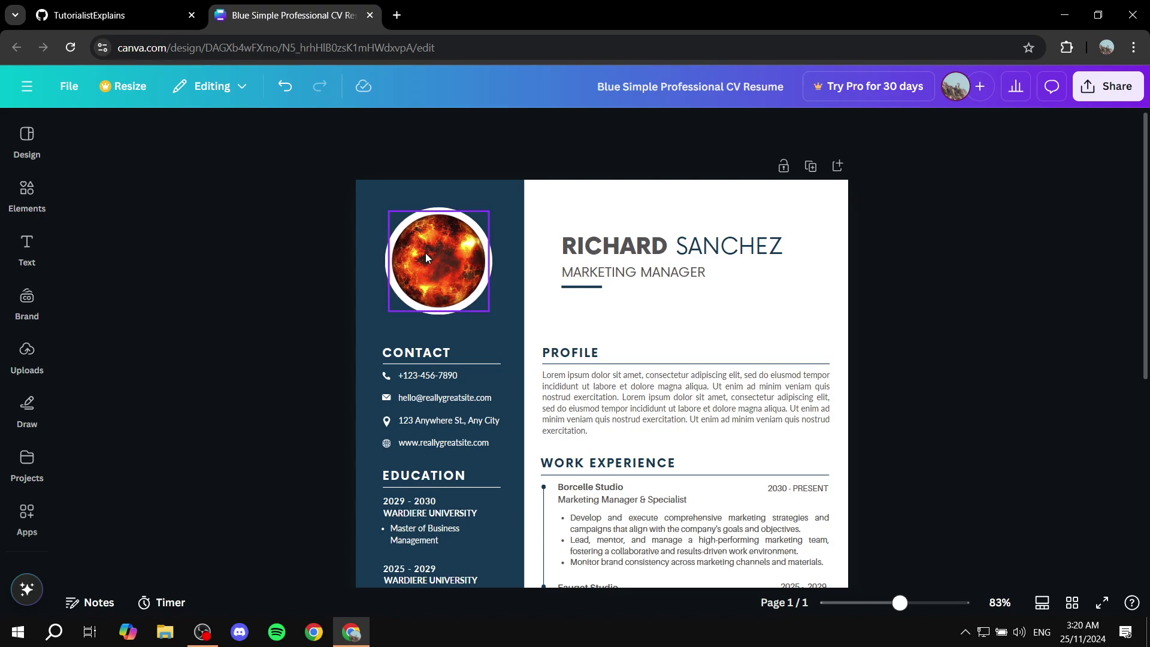
Step: Change the first name RICHARD to TUTORIAL in the resume heading
{"action": "double_click", "coordinate": [640, 244]}
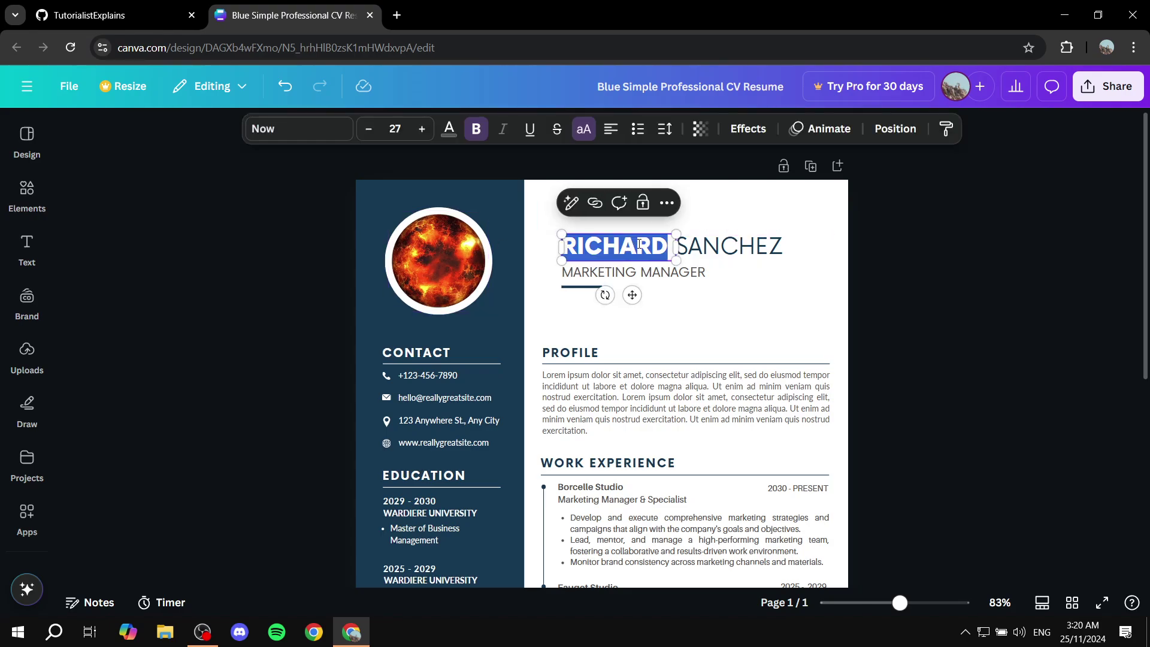
{"action": "type", "text": "TUTORIA;"}
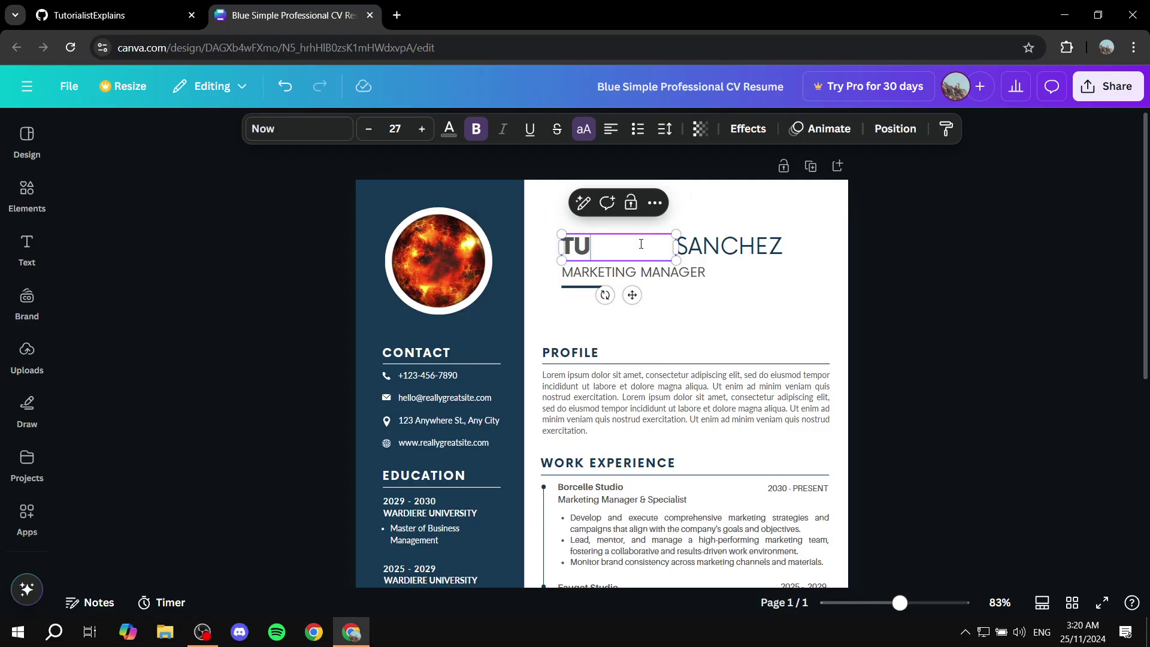
{"action": "key", "text": "Return"}
{"action": "key", "text": "BackSpace"}
{"action": "key", "text": "BackSpace"}
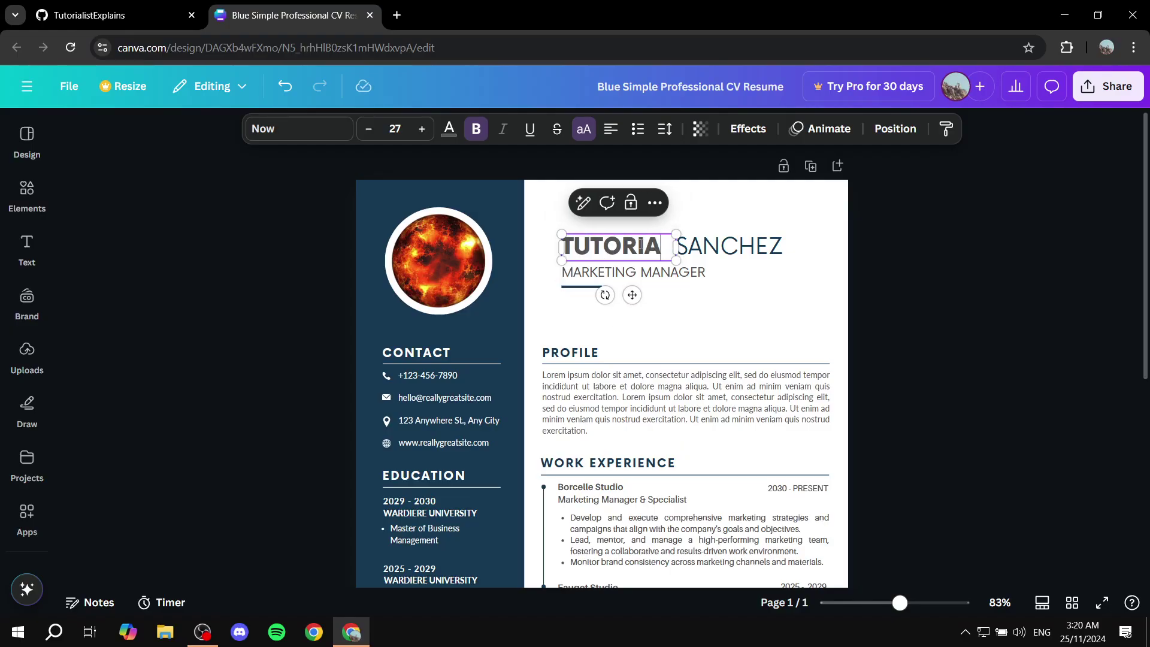
{"action": "type", "text": "L"}
{"action": "left_click", "coordinate": [959, 304]}
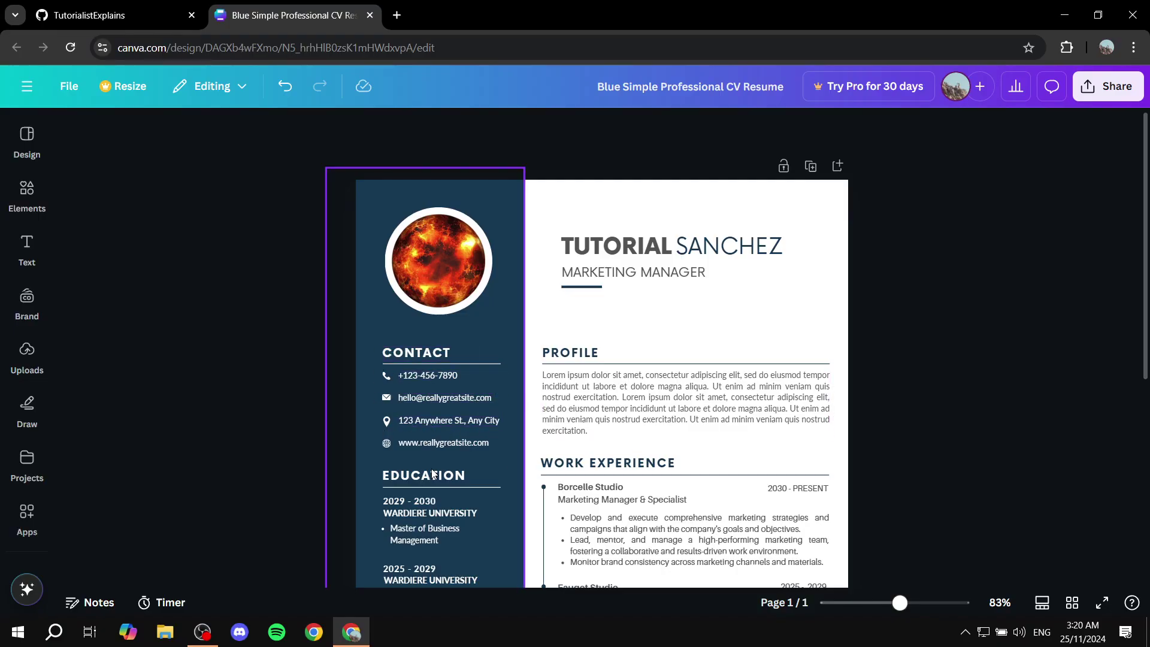
Step: Search the Elements library for 'Github' and show all graphics results
{"action": "scroll", "coordinate": [411, 438], "scroll_direction": "up", "scroll_amount": 5, "text": "ctrl"}
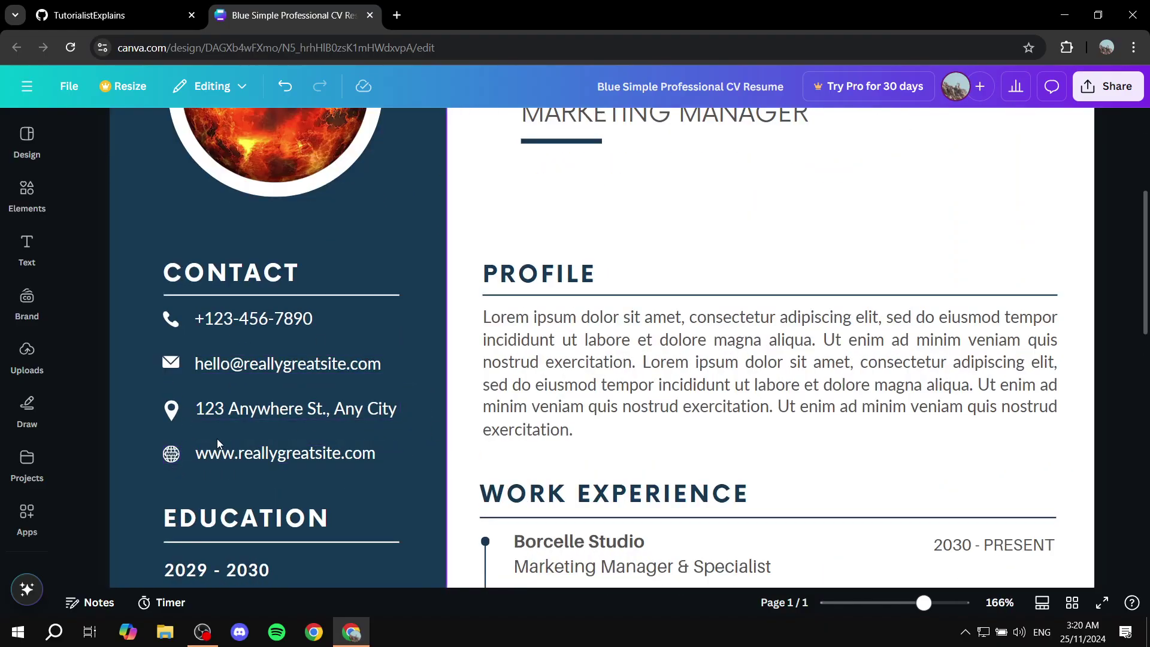
{"action": "left_click", "coordinate": [27, 190]}
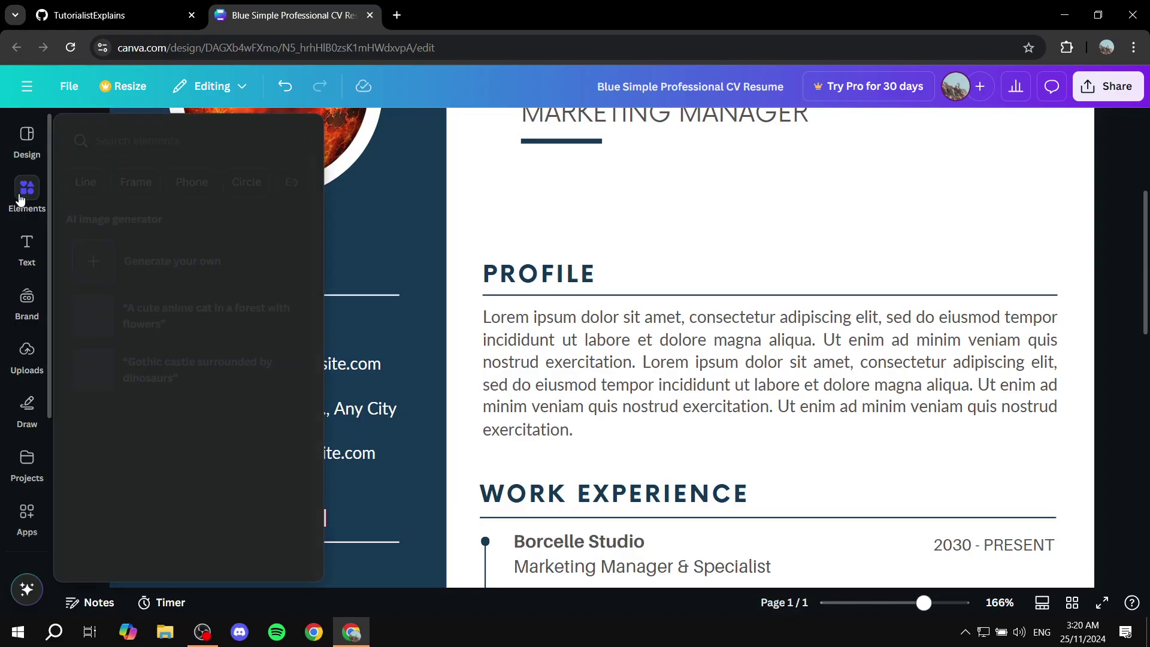
{"action": "left_click", "coordinate": [158, 147]}
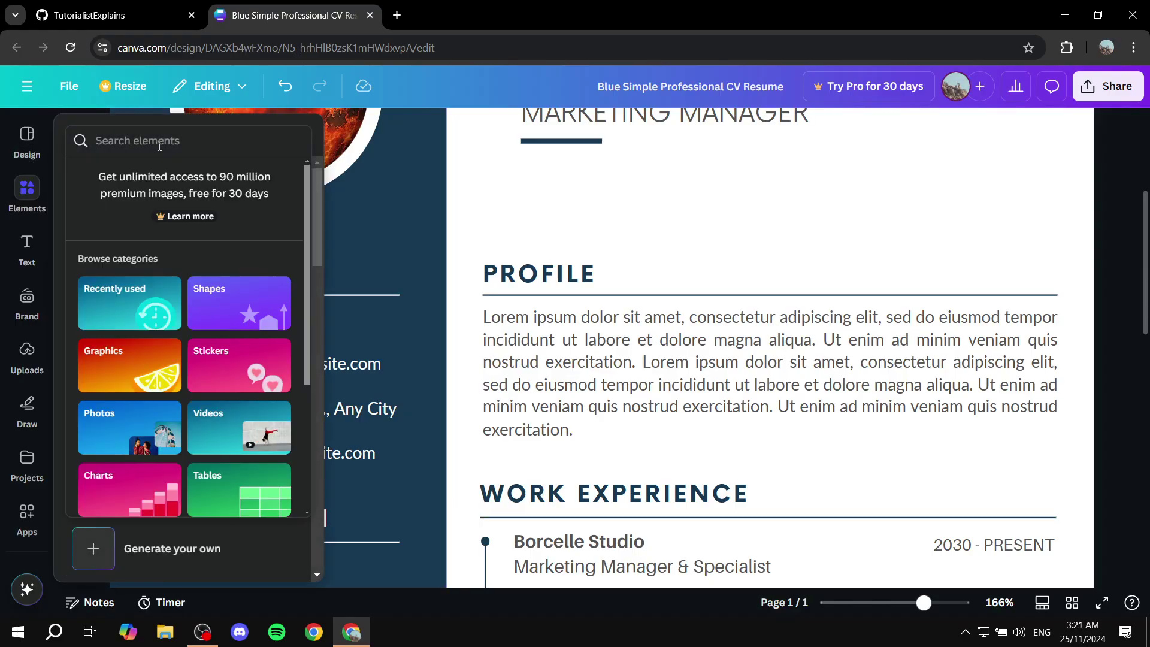
{"action": "type", "text": "w"}
{"action": "key", "text": "BackSpace"}
{"action": "type", "text": "Github"}
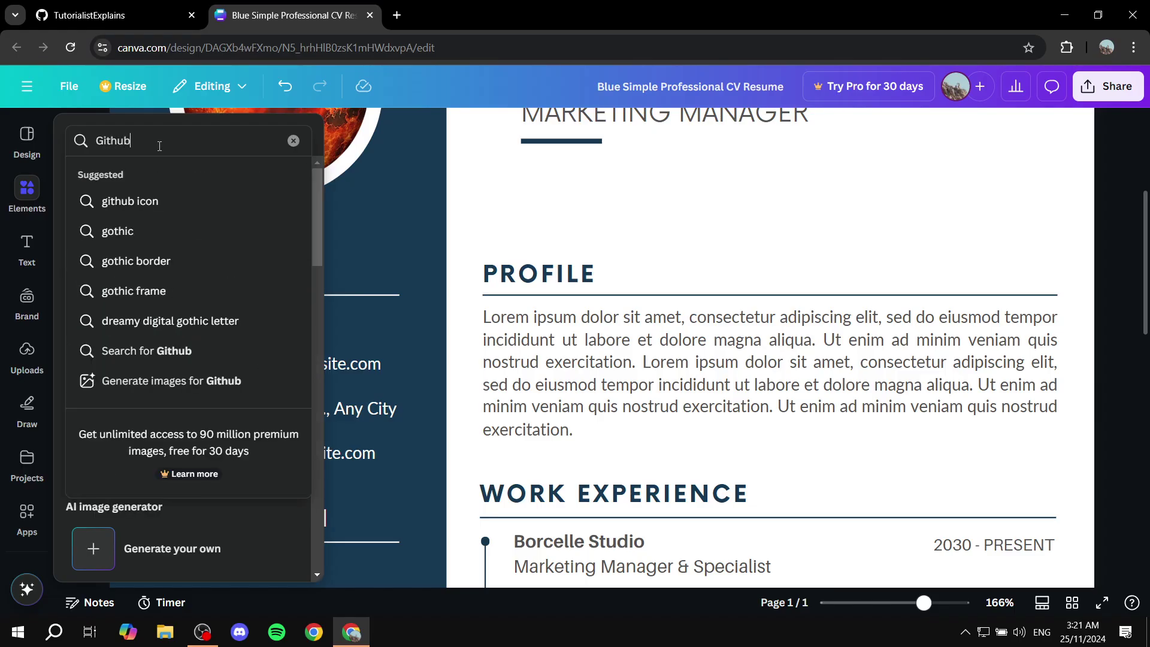
{"action": "key", "text": "Return"}
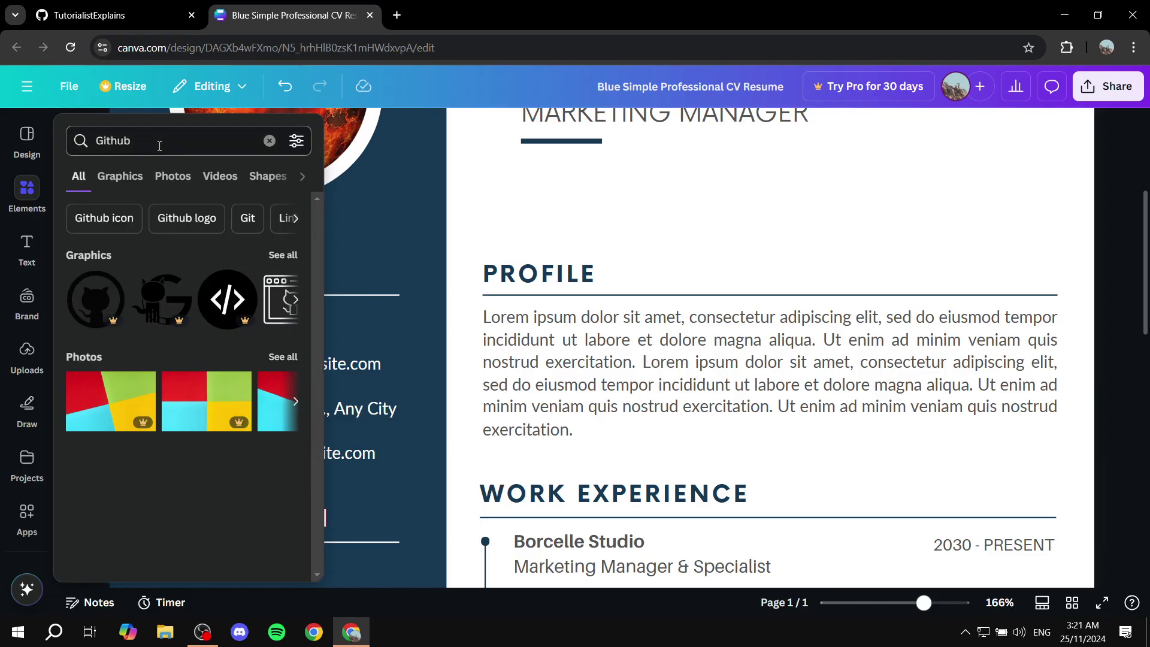
{"action": "left_click", "coordinate": [281, 256]}
Step: Browse the Github graphics results, then close the panel to return to the resume
{"action": "scroll", "coordinate": [254, 401], "scroll_direction": "down", "scroll_amount": 12}
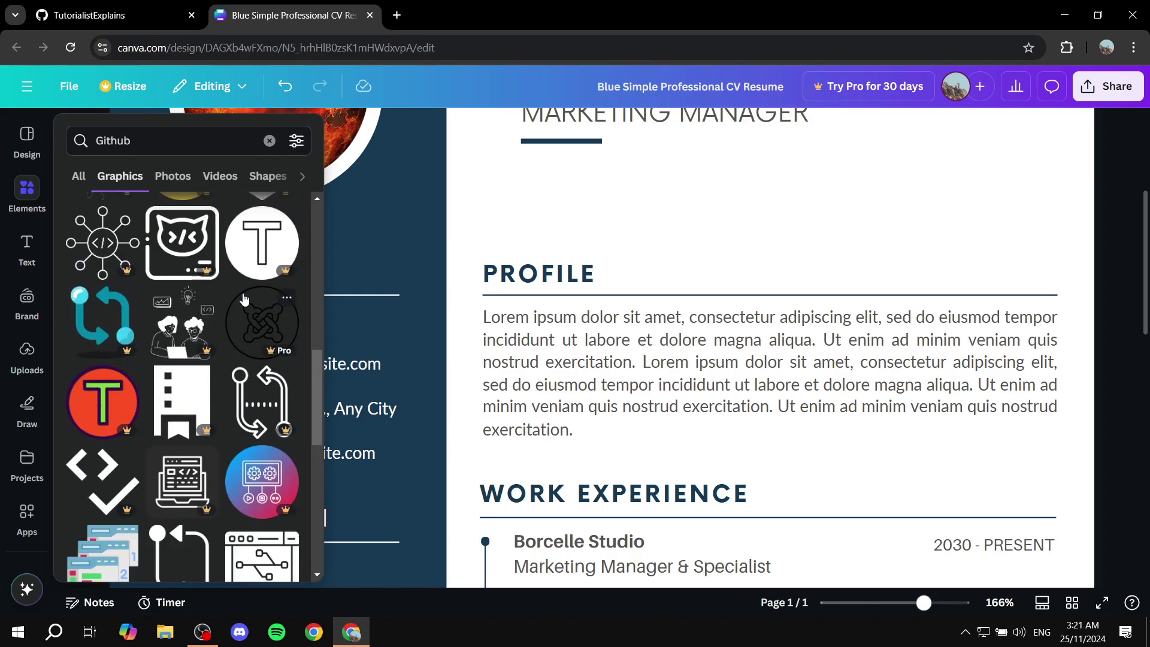
{"action": "scroll", "coordinate": [183, 317], "scroll_direction": "down", "scroll_amount": 1}
{"action": "scroll", "coordinate": [173, 323], "scroll_direction": "down", "scroll_amount": 5}
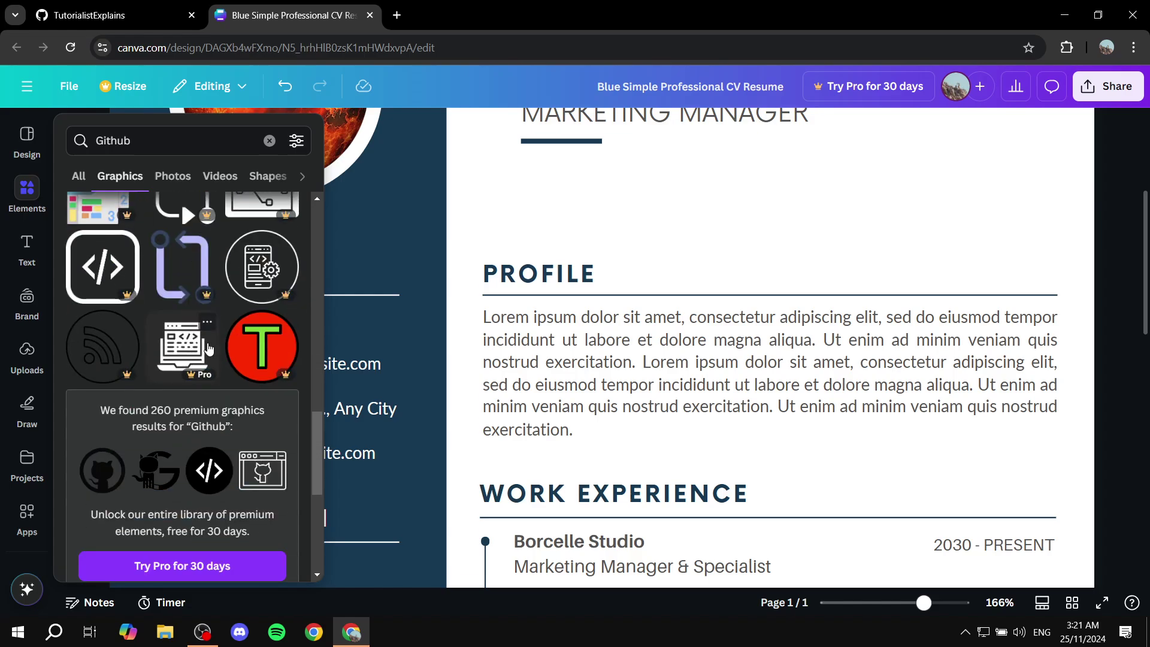
{"action": "scroll", "coordinate": [162, 330], "scroll_direction": "up", "scroll_amount": 10}
{"action": "scroll", "coordinate": [160, 327], "scroll_direction": "up", "scroll_amount": 5}
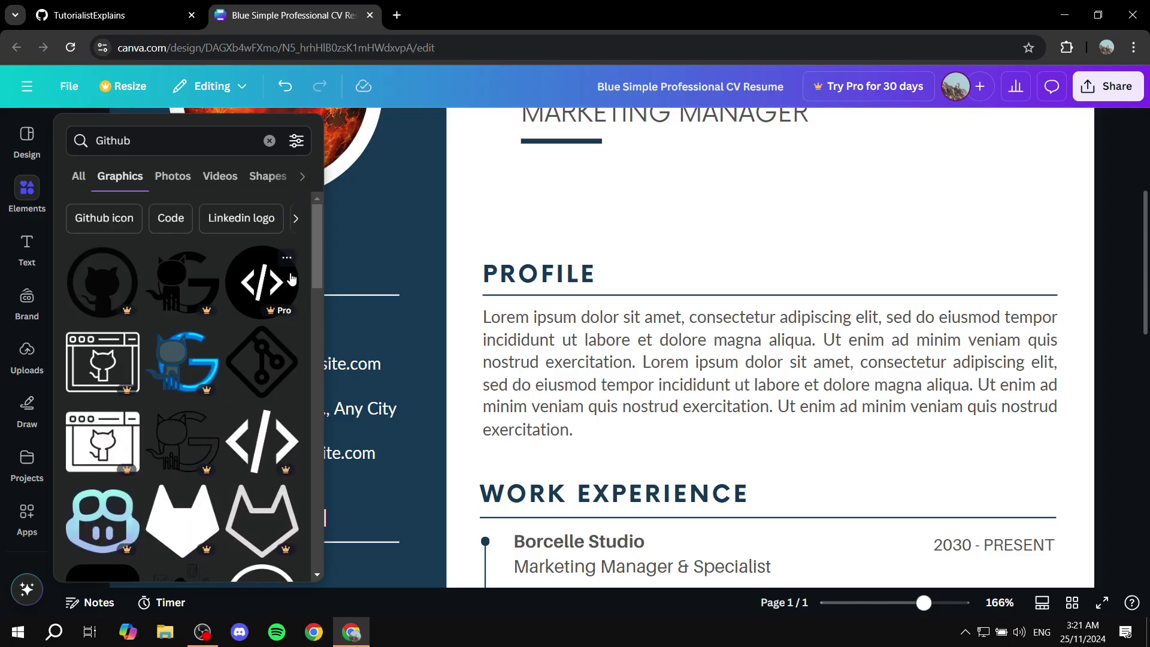
{"action": "left_click", "coordinate": [384, 273]}
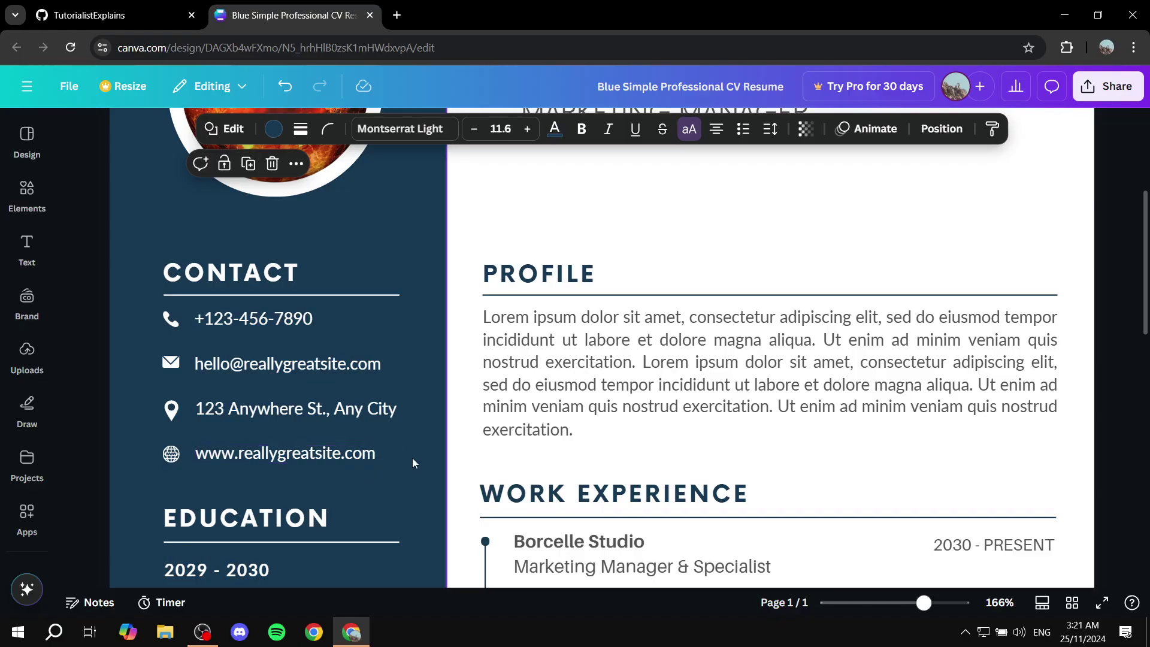
Step: Swap the placeholder website for the pasted GitHub profile URL, widening the box to one line
{"action": "double_click", "coordinate": [326, 455]}
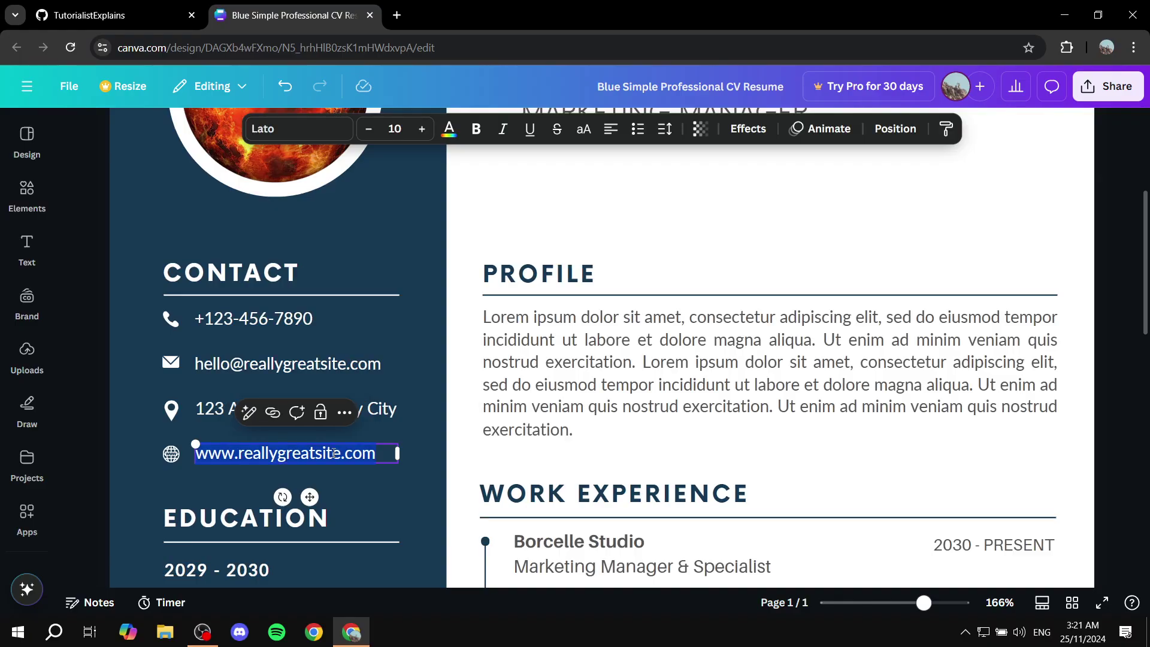
{"action": "key", "text": "BackSpace"}
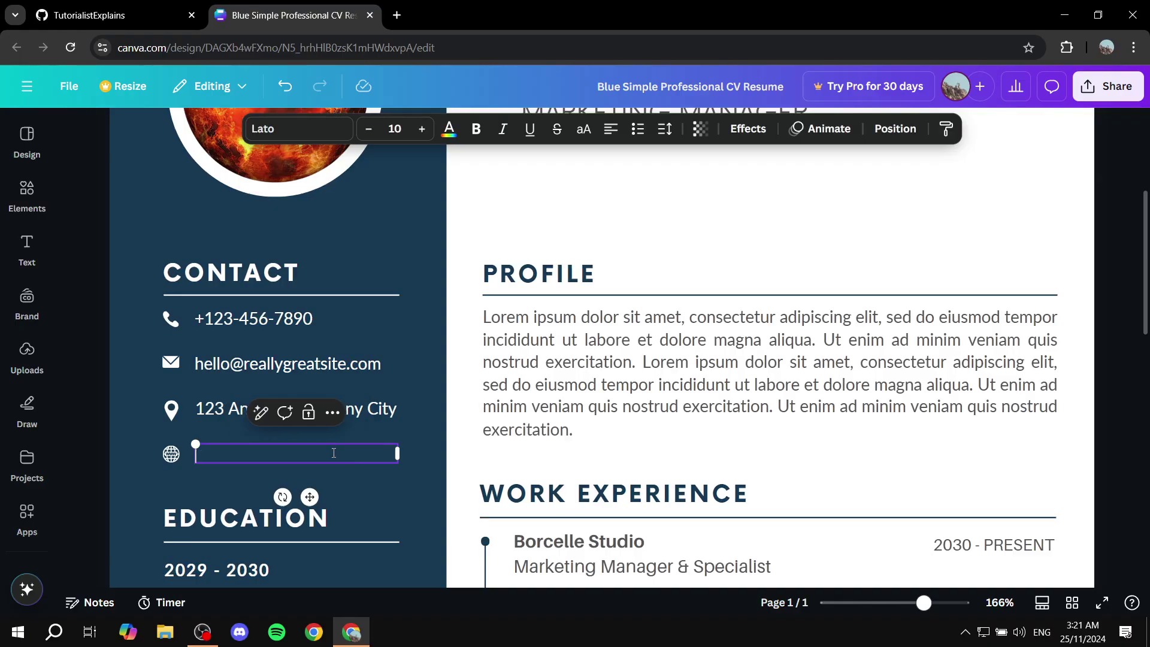
{"action": "type", "text": "https://github.com/TutorialistExplains"}
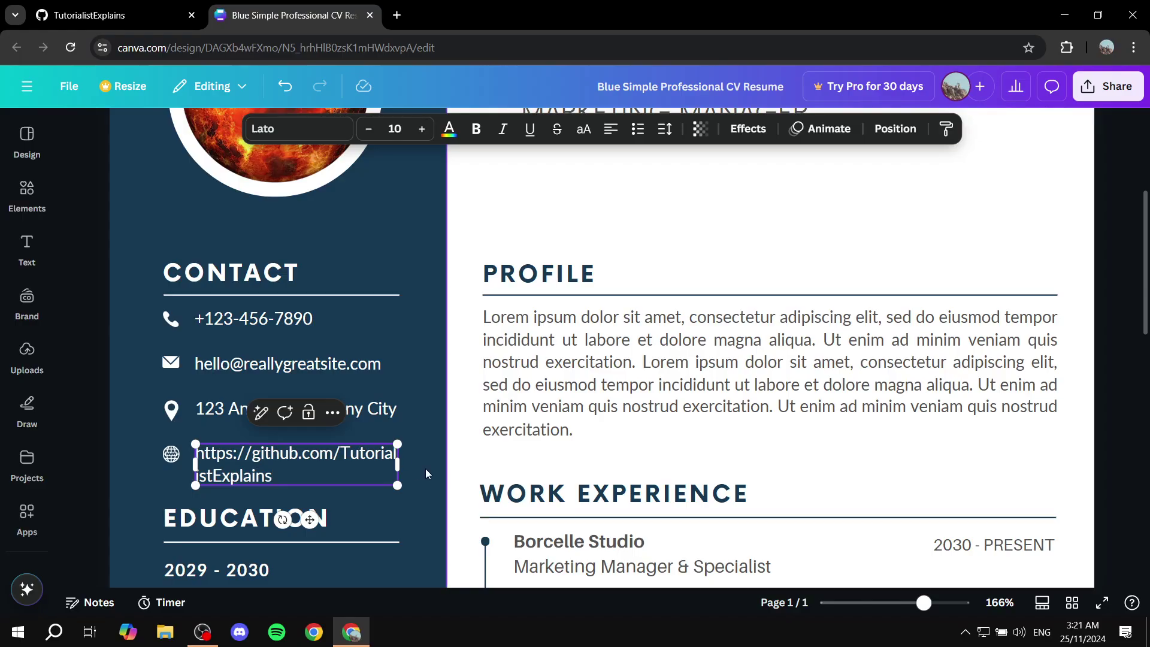
{"action": "left_click_drag", "start_coordinate": [397, 465], "coordinate": [440, 461]}
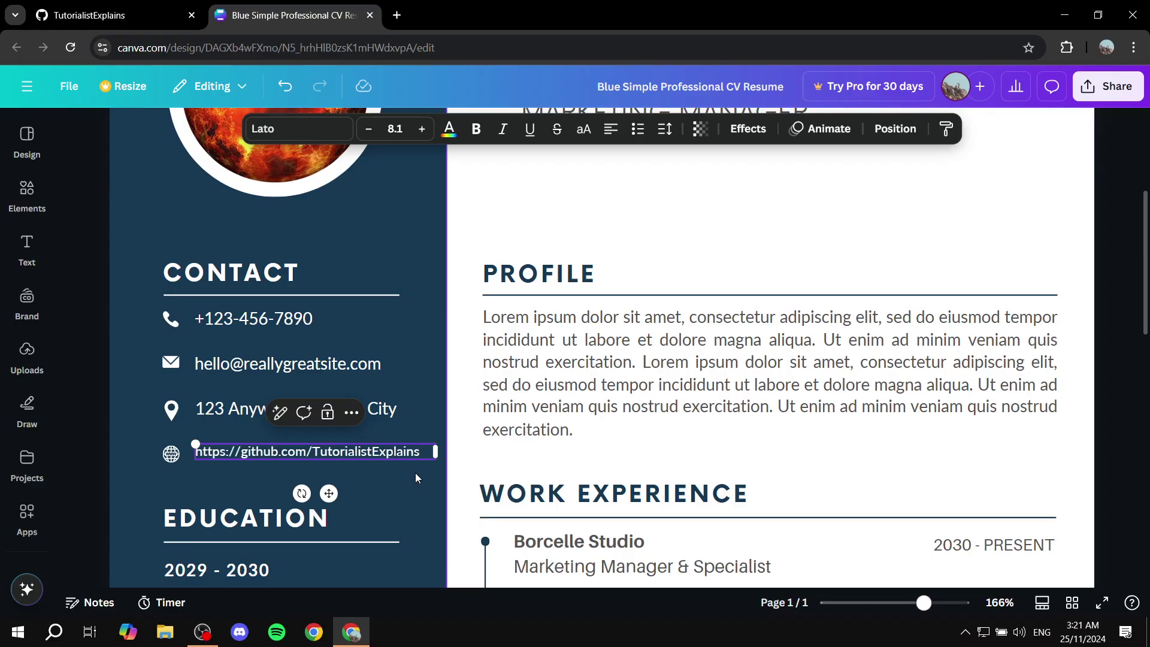
{"action": "left_click", "coordinate": [420, 451]}
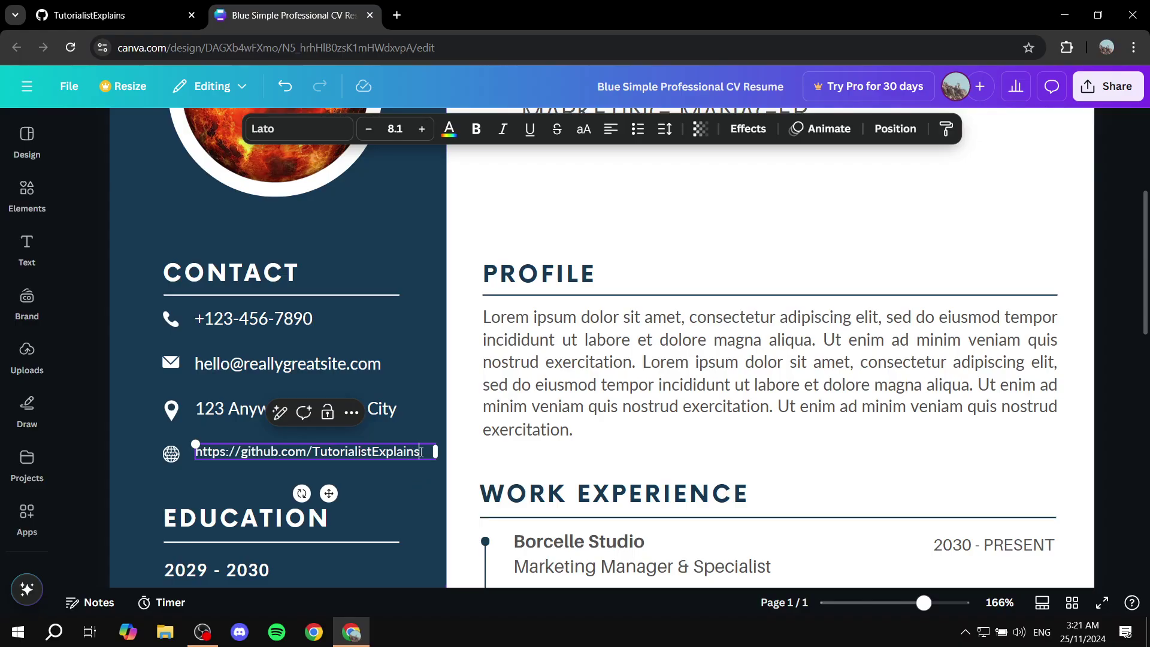
{"action": "left_click_drag", "start_coordinate": [420, 451], "coordinate": [186, 448]}
{"action": "key", "text": "ctrl+c"}
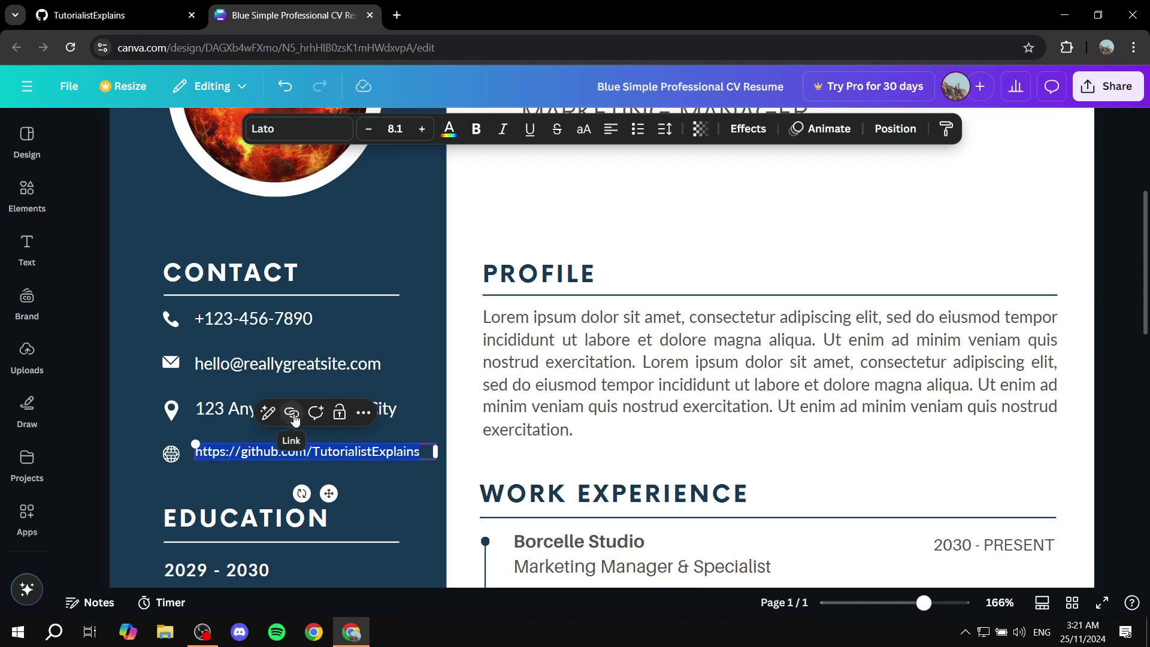
Step: Hyperlink the selected URL text to the pasted GitHub profile address
{"action": "left_click", "coordinate": [293, 414]}
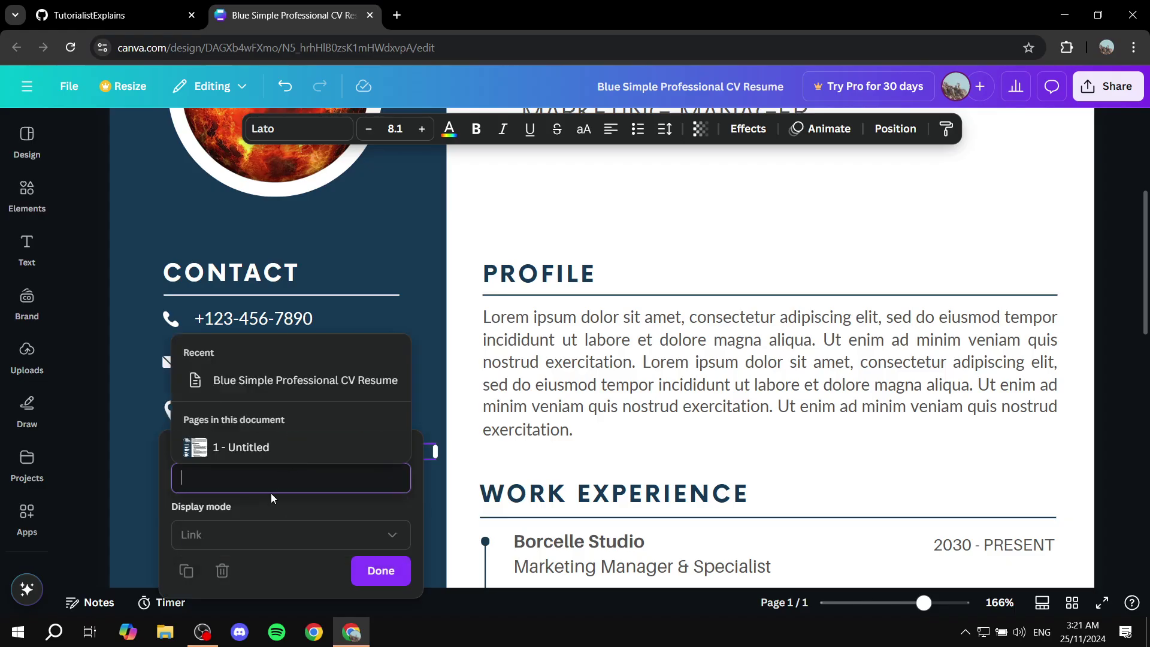
{"action": "key", "text": "ctrl+v"}
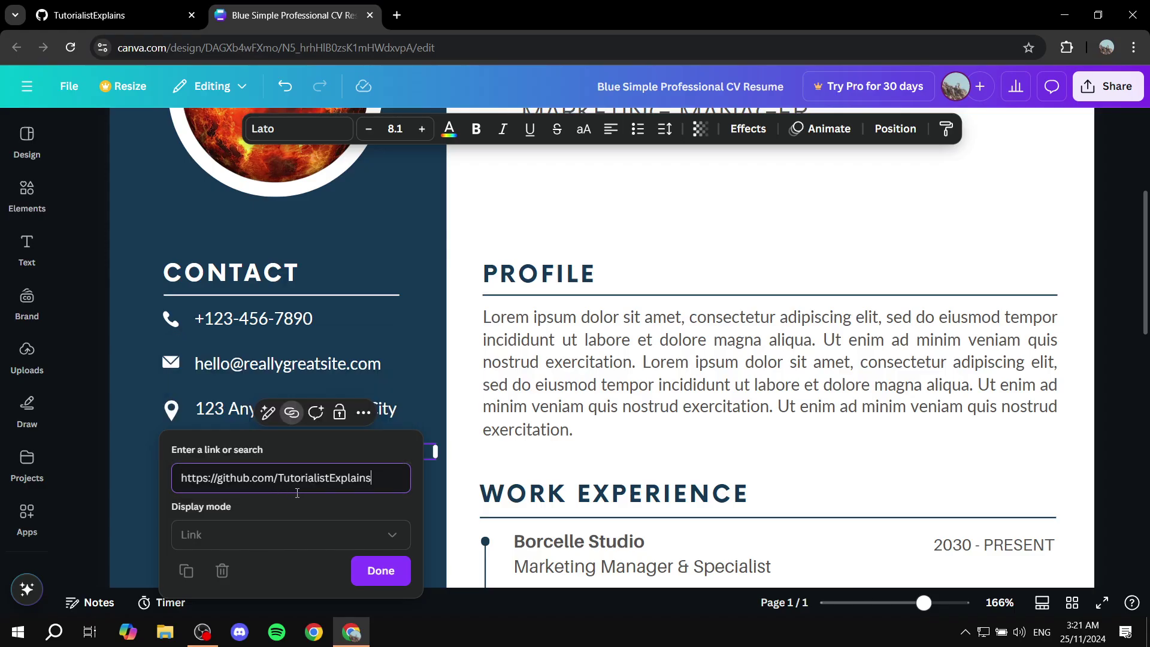
{"action": "left_click", "coordinate": [382, 571]}
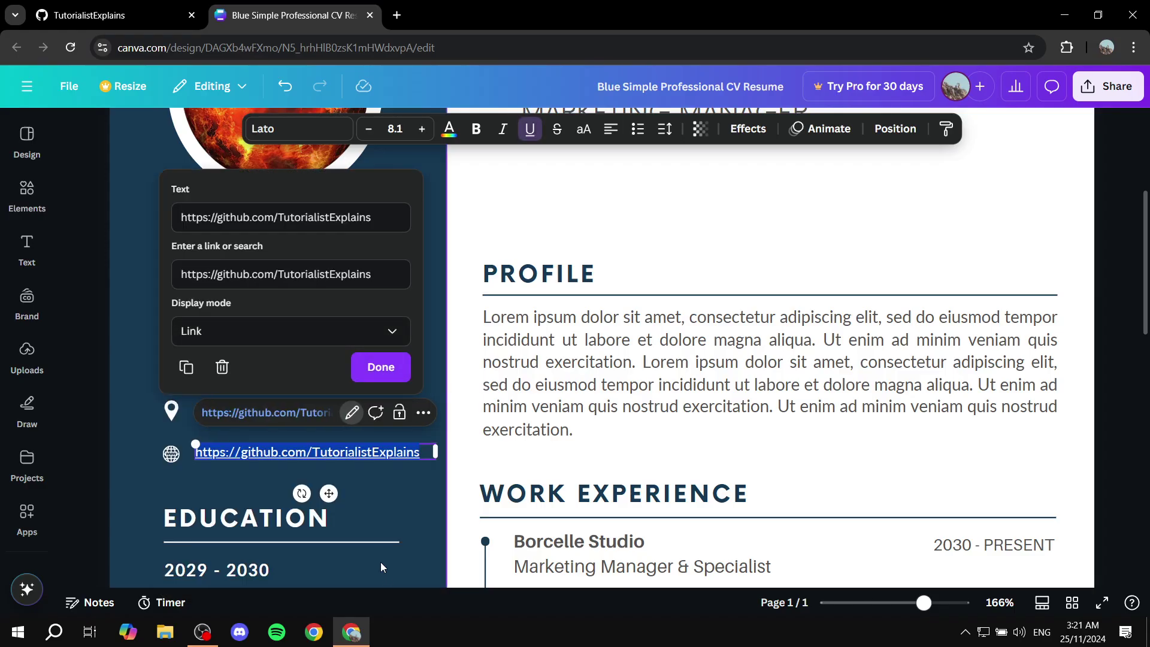
{"action": "left_click", "coordinate": [351, 476]}
Step: Zoom out and compare against the GitHub profile page in the other tab, then return
{"action": "scroll", "coordinate": [351, 475], "scroll_direction": "down", "scroll_amount": 5}
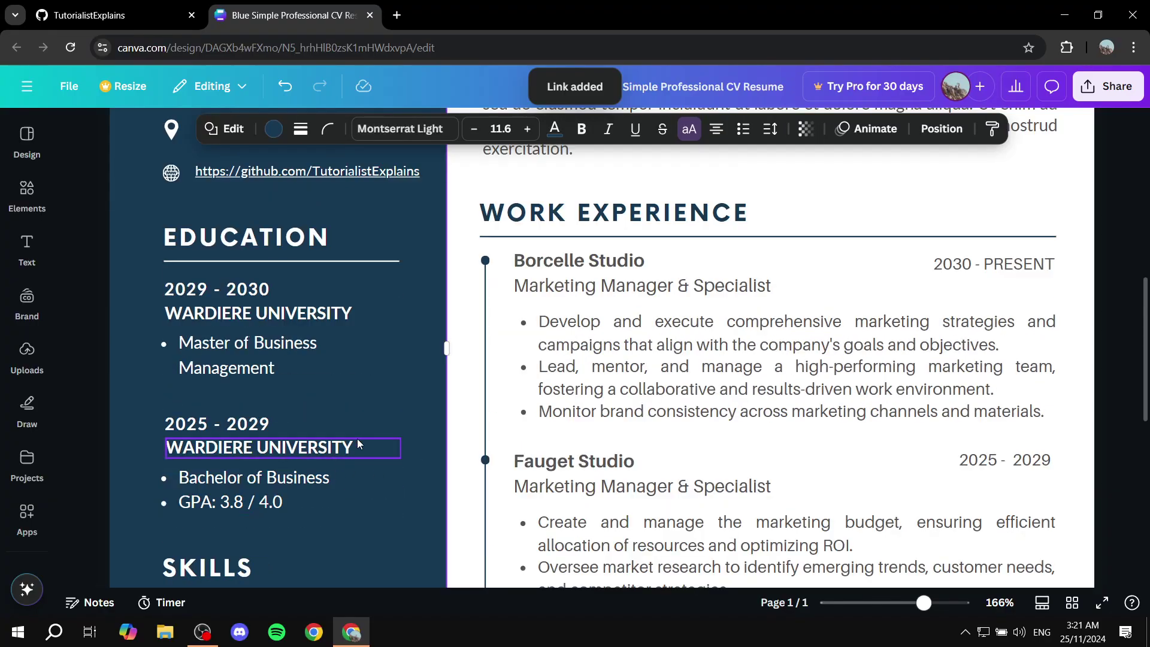
{"action": "scroll", "coordinate": [402, 472], "scroll_direction": "down", "scroll_amount": 5}
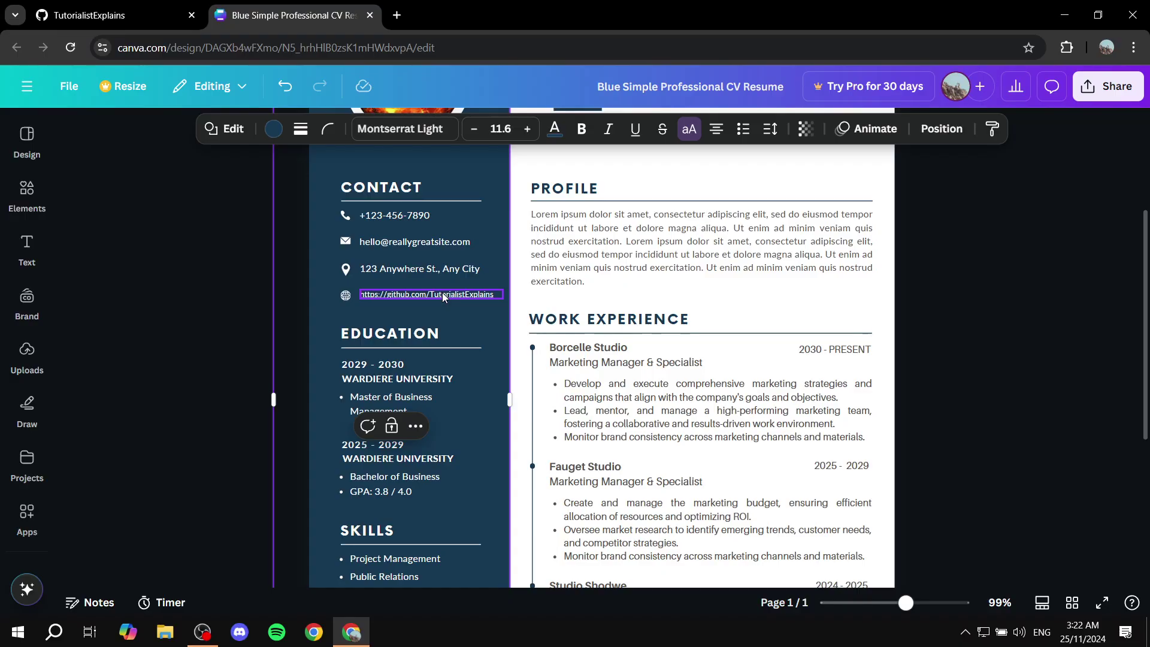
{"action": "key", "text": "ctrl+Tab"}
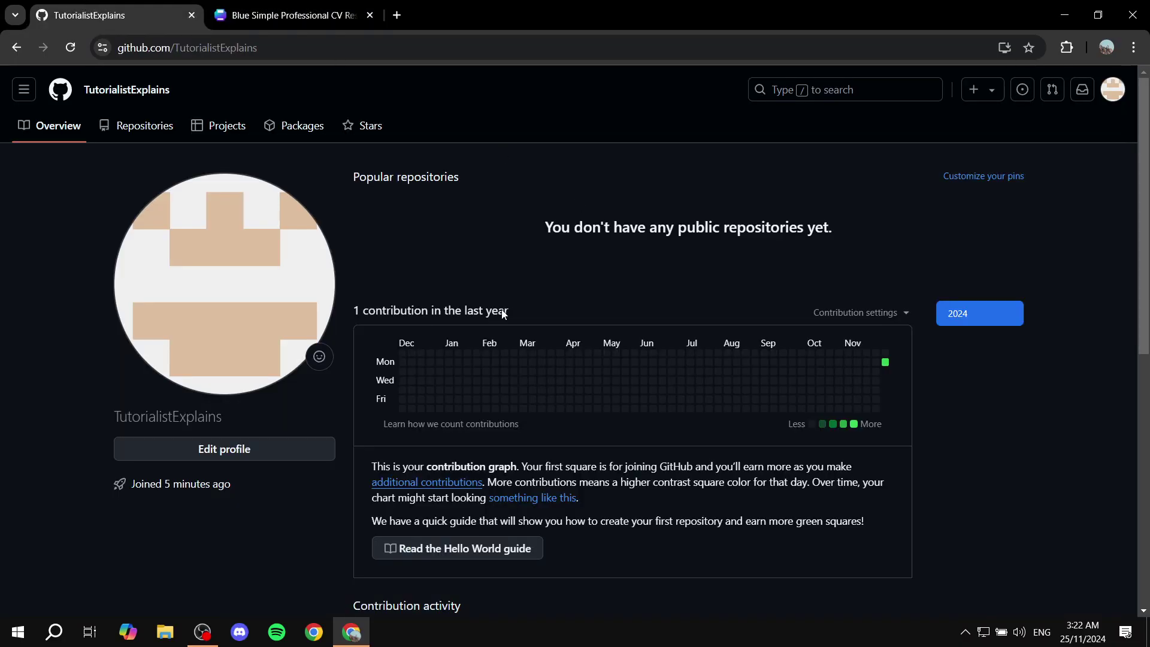
{"action": "key", "text": "ctrl+Tab"}
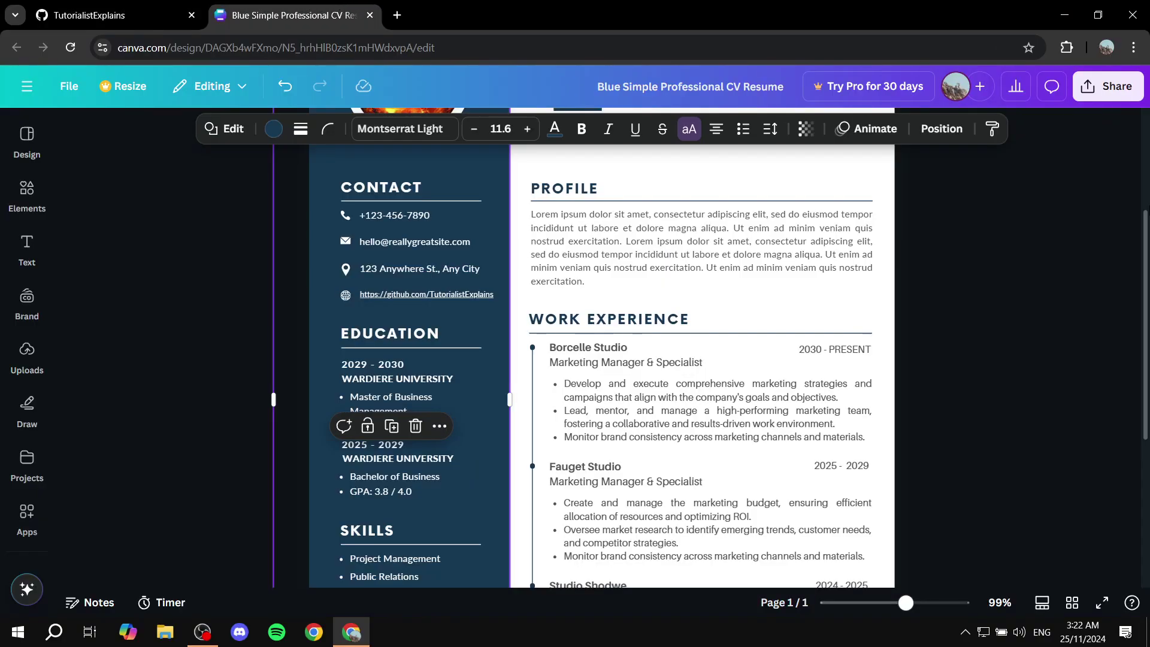
Step: Download the resume as a PDF Standard file and dismiss the download notice
{"action": "left_click", "coordinate": [1101, 89]}
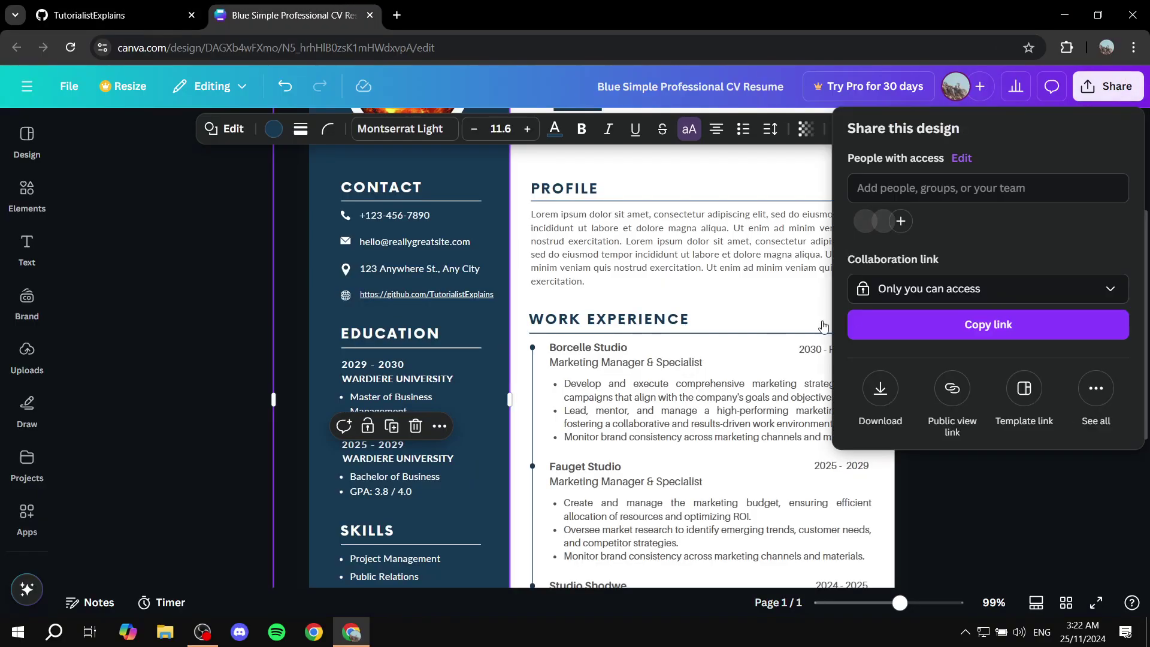
{"action": "left_click", "coordinate": [880, 388]}
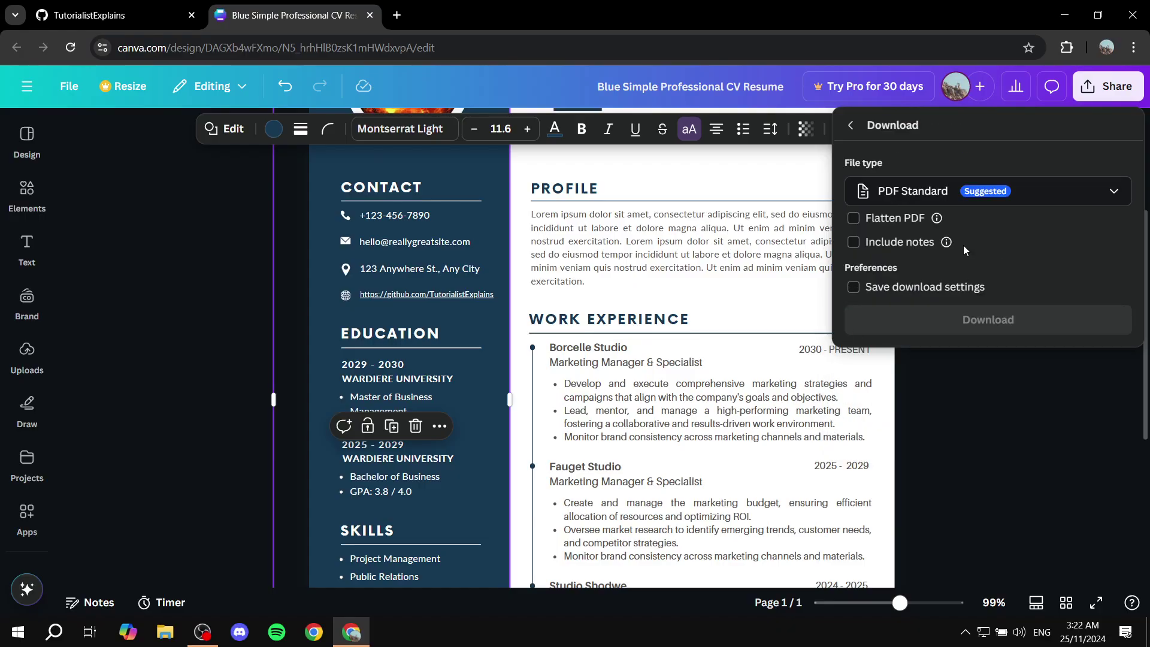
{"action": "left_click", "coordinate": [915, 190]}
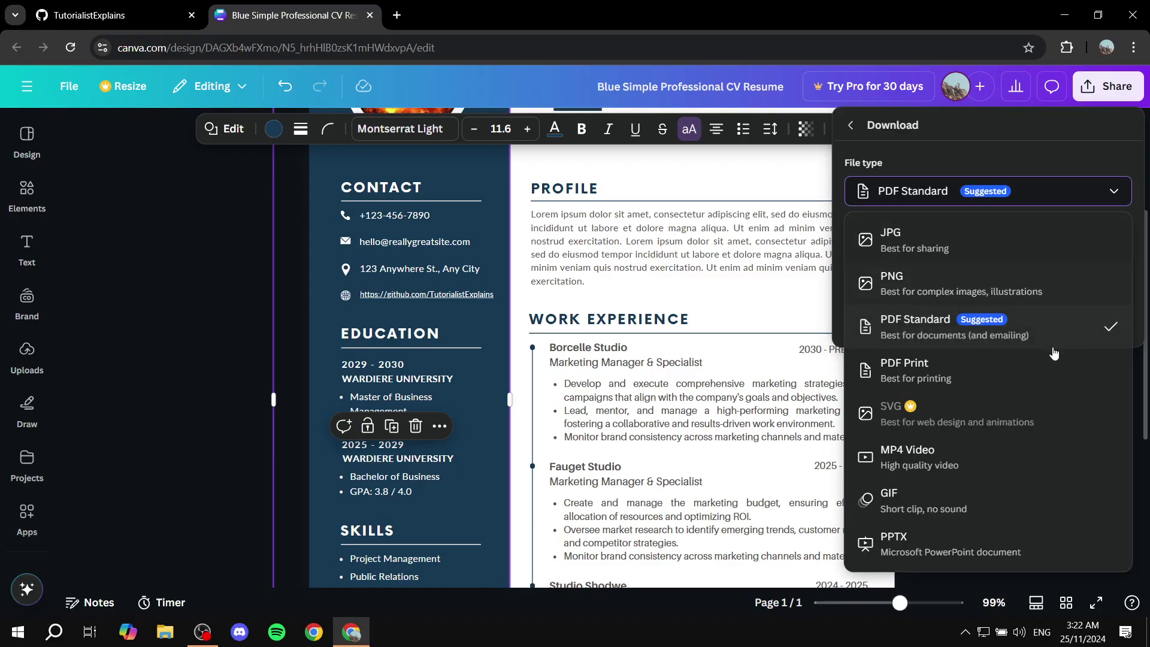
{"action": "left_click", "coordinate": [934, 327]}
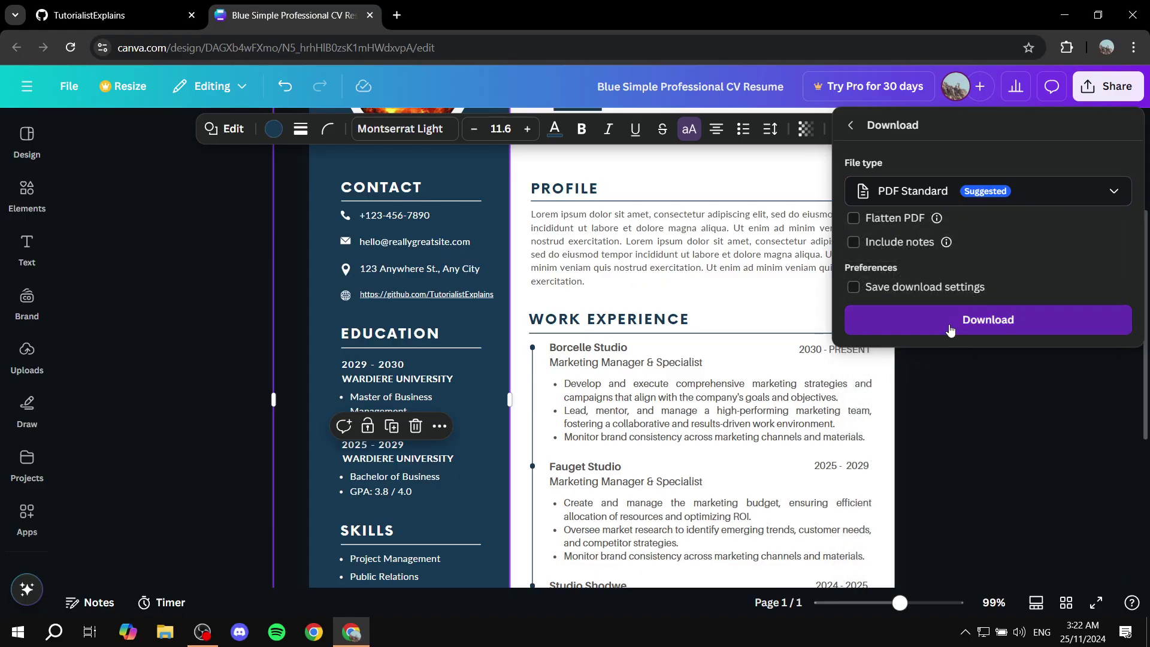
{"action": "left_click", "coordinate": [950, 329]}
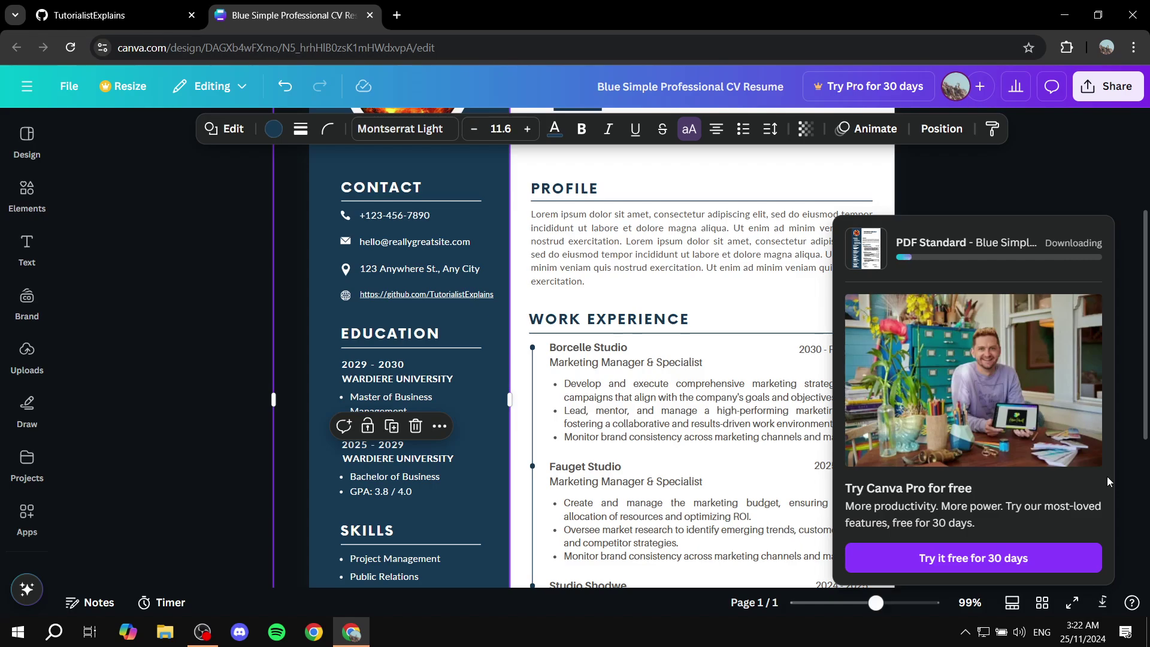
{"action": "left_click", "coordinate": [1098, 152]}
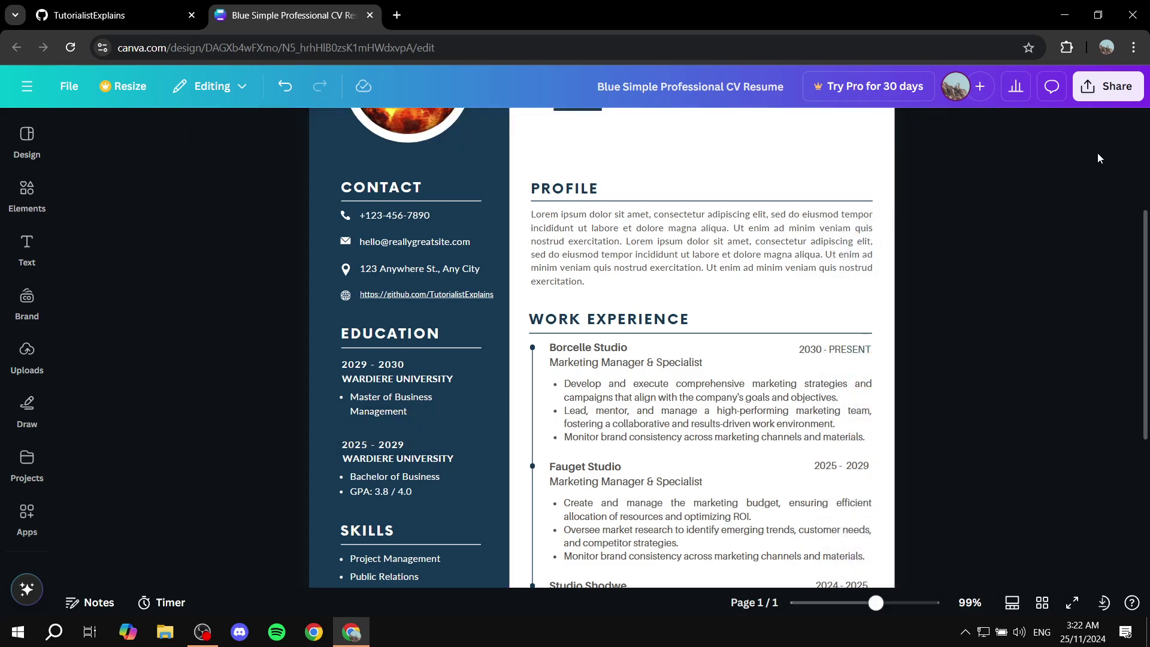